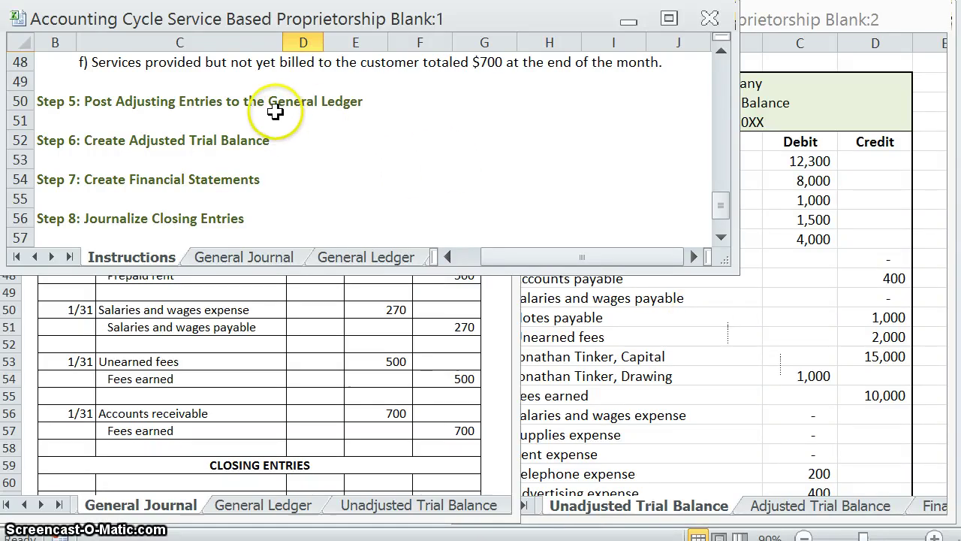
Enlarge the General Journal window and switch the second workbook to the General Ledger sheet.
click(215, 329)
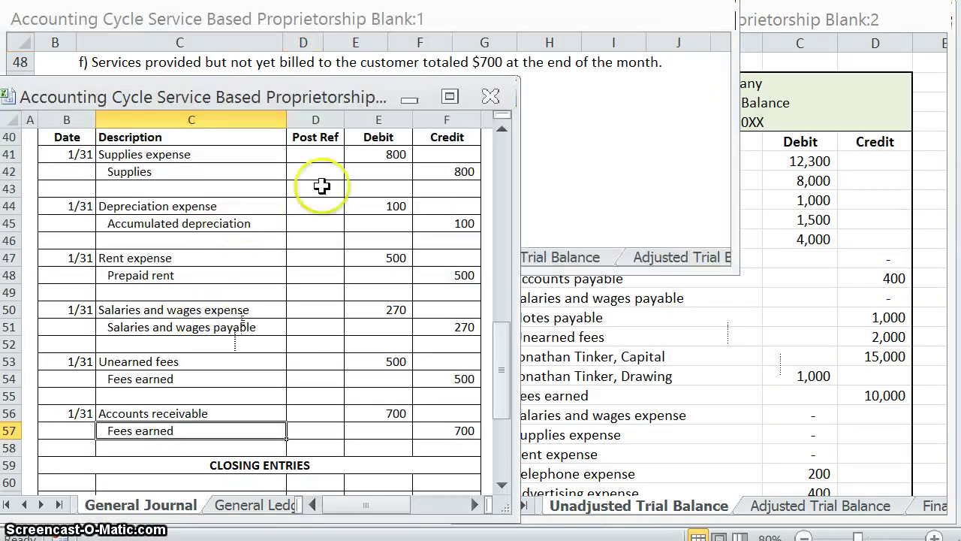
drag(389, 87, 382, 15)
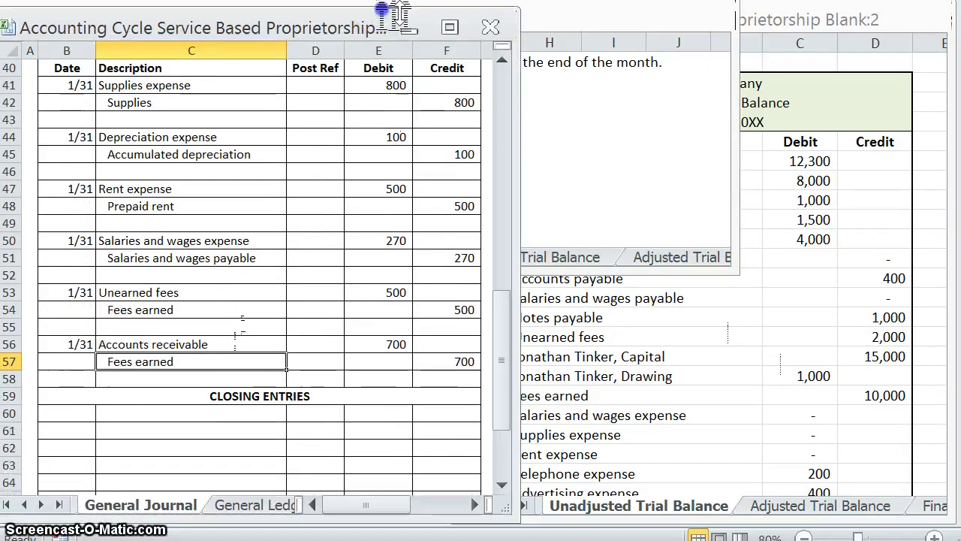
scroll(505, 66, up, 3)
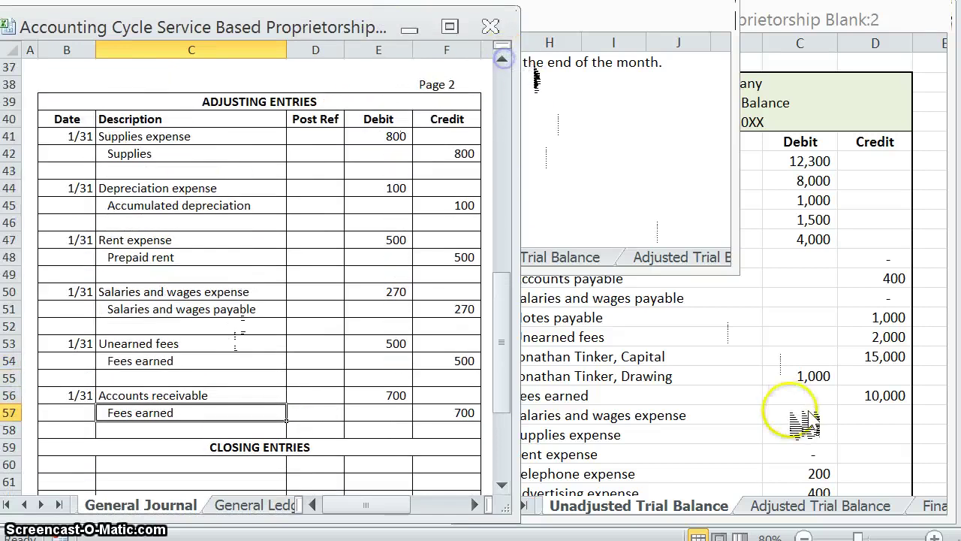
click(755, 454)
click(489, 505)
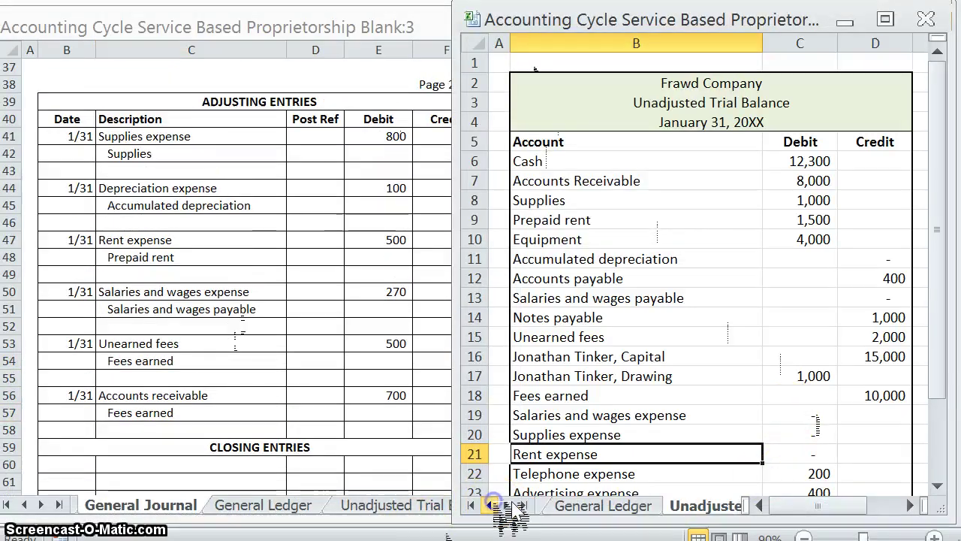
click(597, 505)
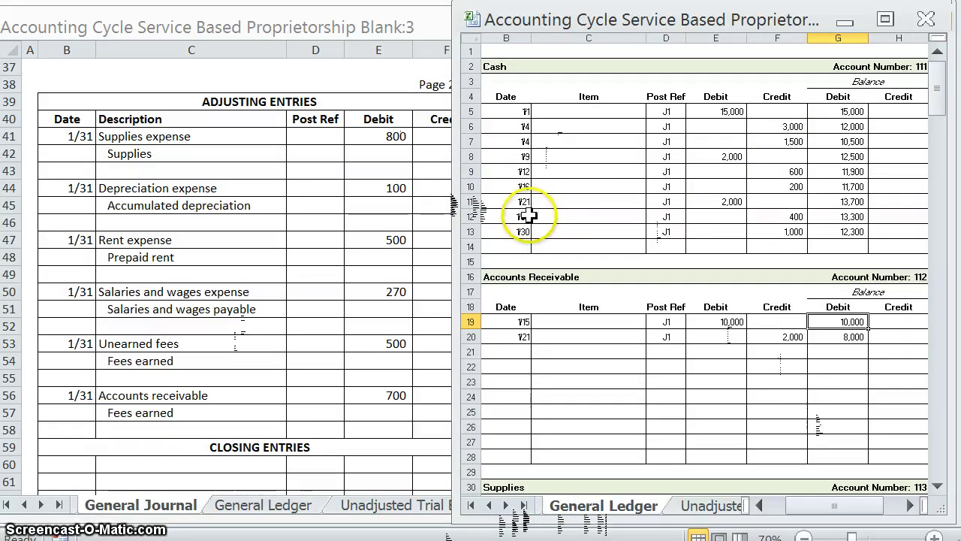
Zoom the journal out to 70% and narrow it so the ledger shows beside it.
click(449, 224)
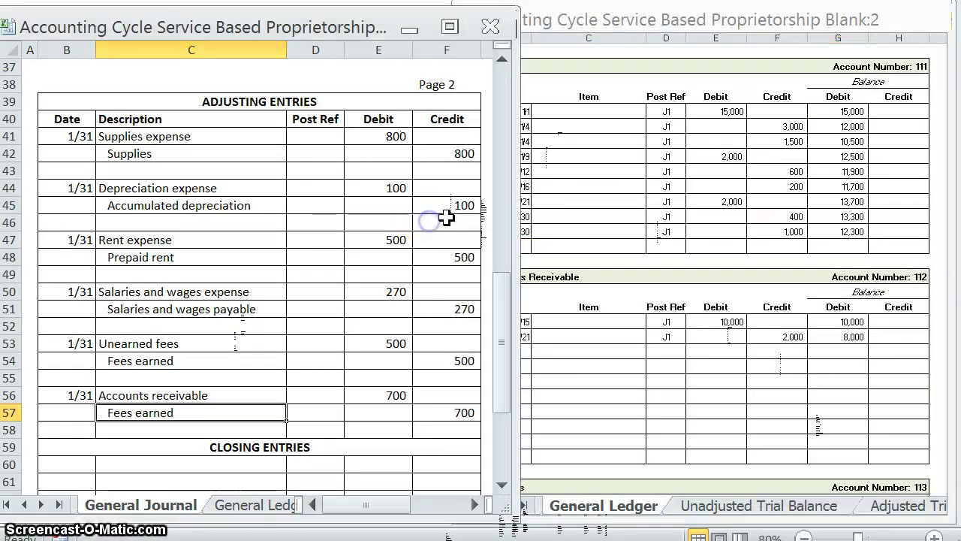
click(327, 389)
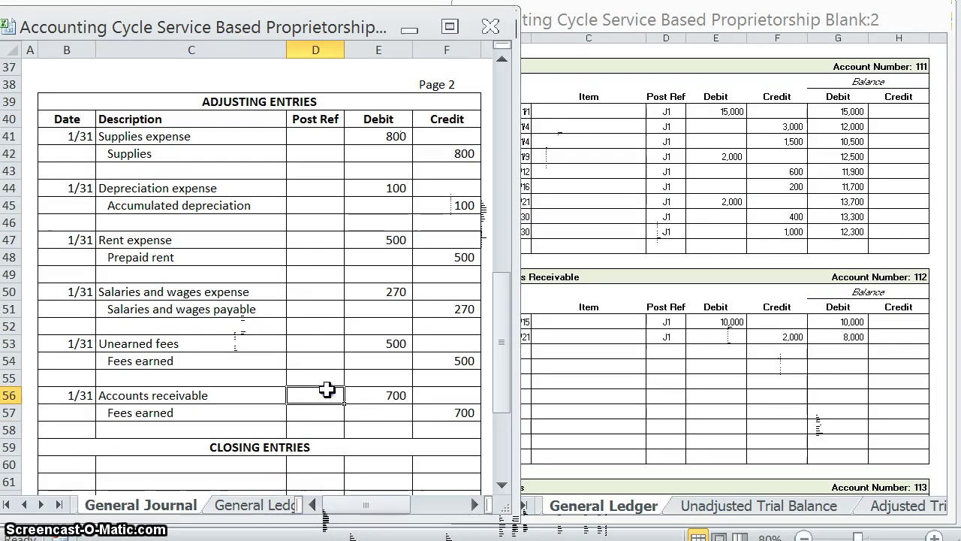
click(805, 535)
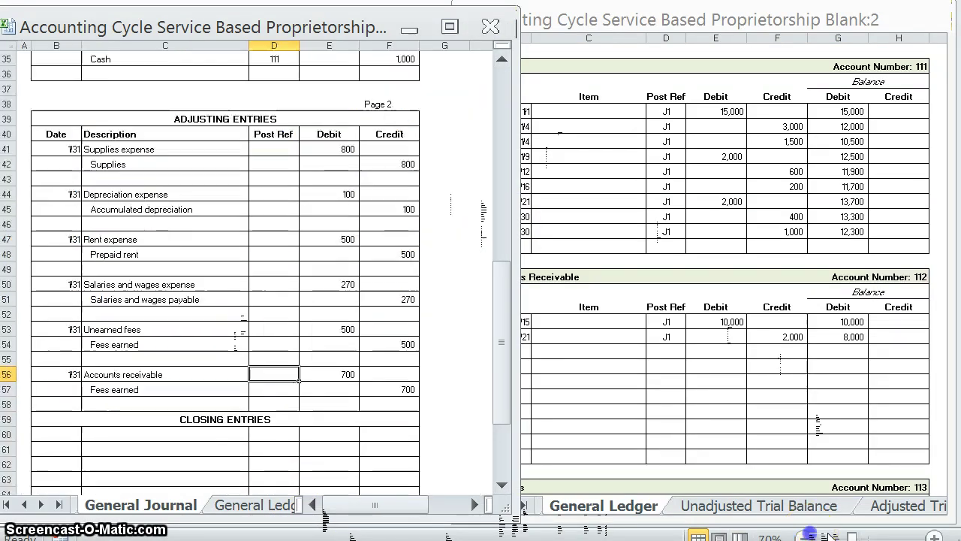
drag(512, 201, 449, 203)
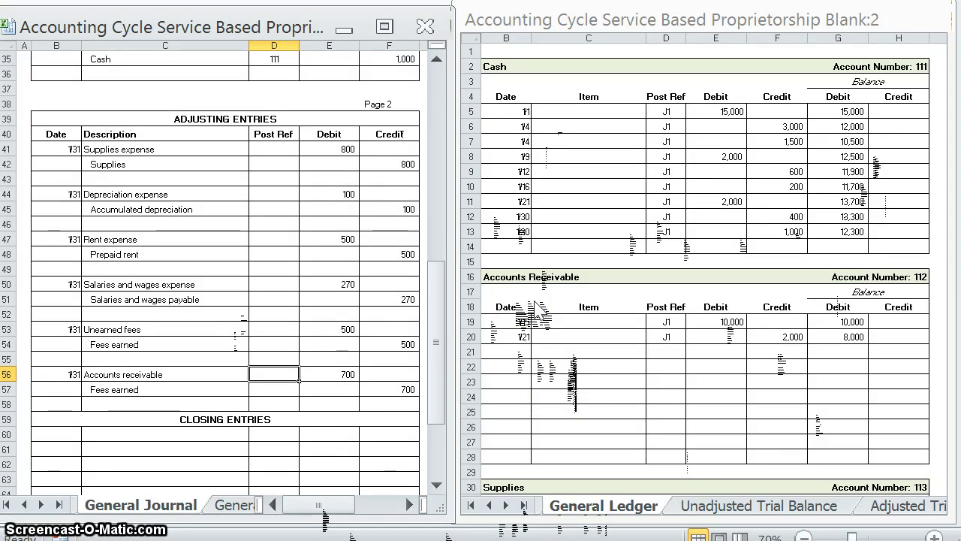
Start a new Supplies Expense ledger line dated 1/31, item Adjusting, post ref J2.
click(149, 153)
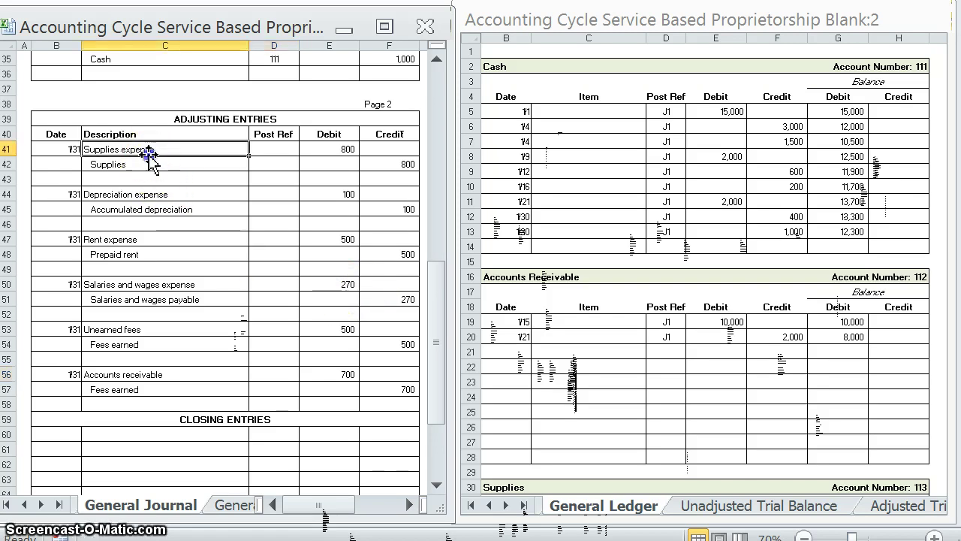
click(505, 230)
scroll(505, 230, down, 20)
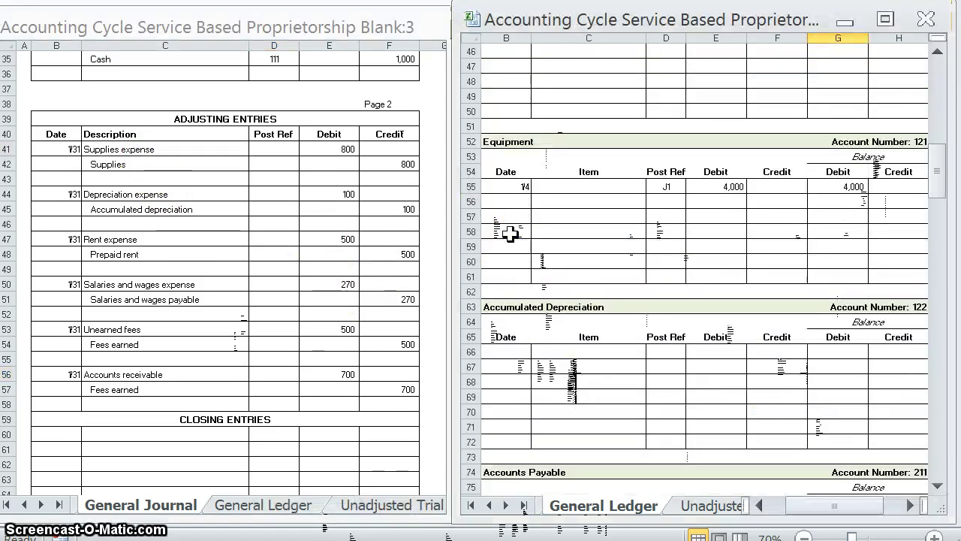
scroll(504, 229, down, 11)
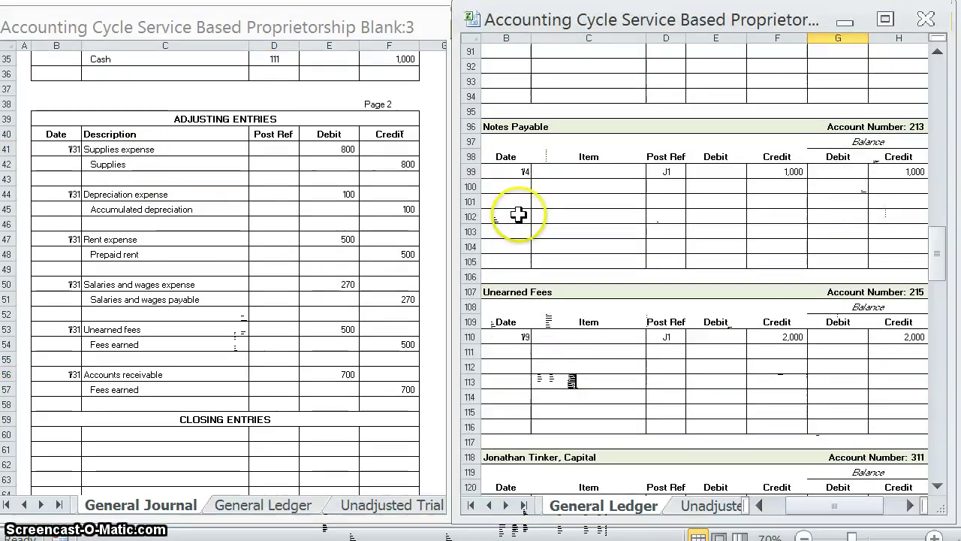
scroll(518, 215, down, 10)
scroll(518, 215, down, 6)
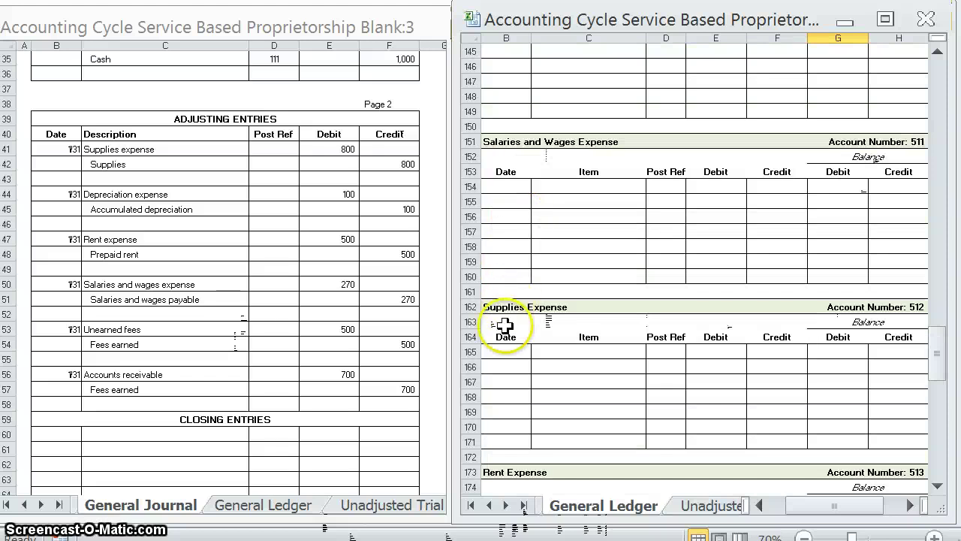
click(504, 349)
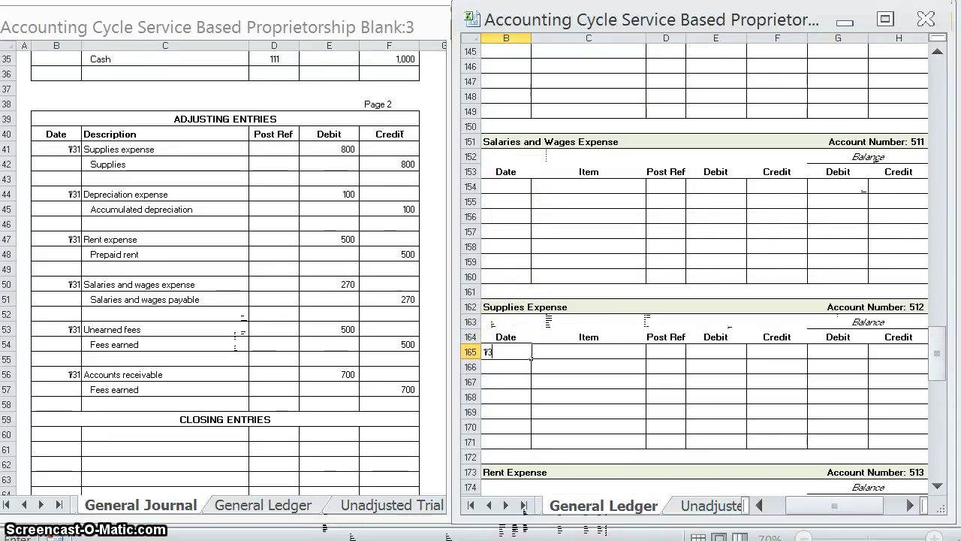
key(Tab)
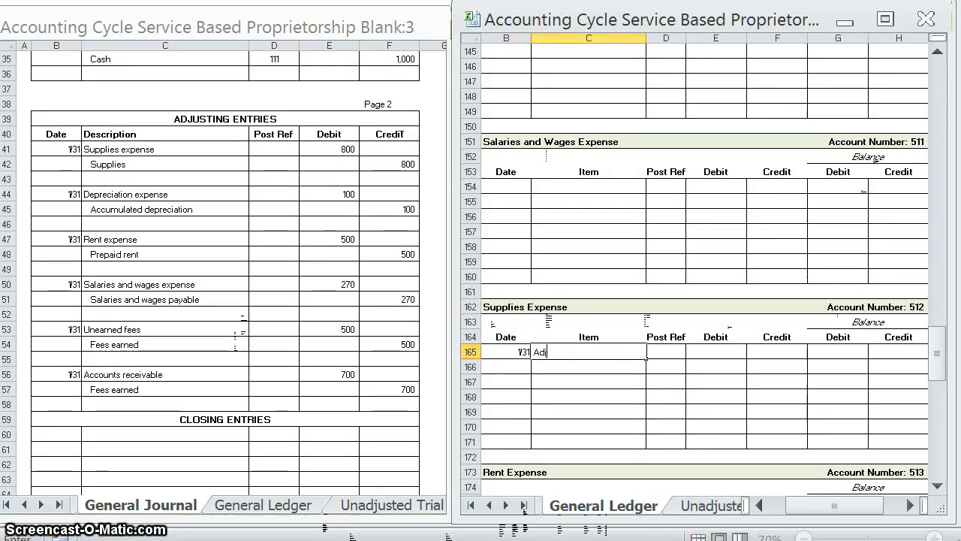
key(Tab)
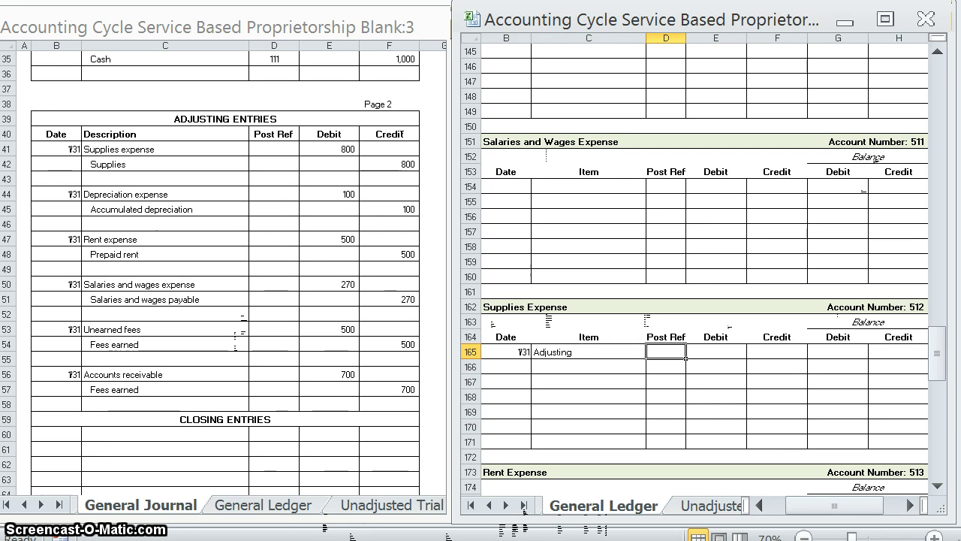
text(J2)
key(Tab)
key(Tab)
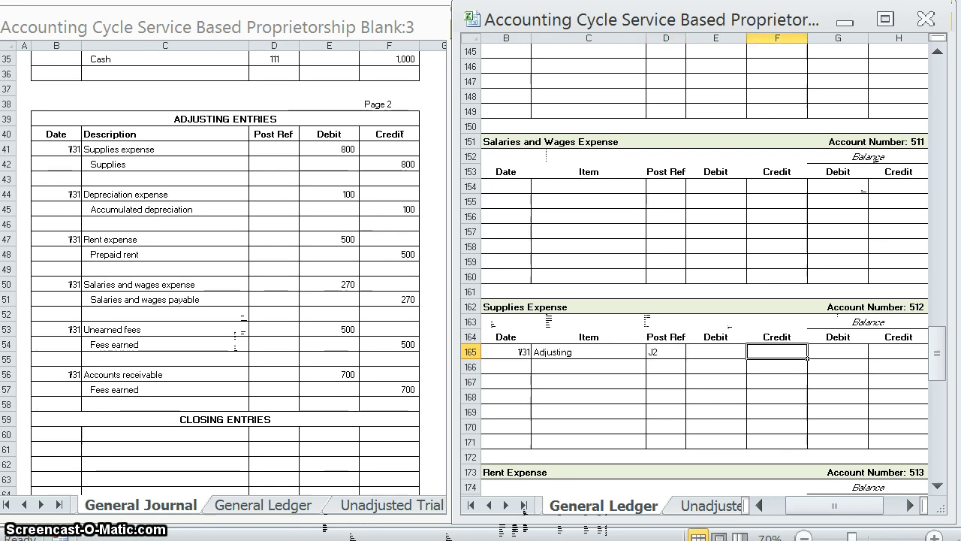
Enter the 800 debit and 800 balance, then record 512 as the journal post ref.
key(Left)
text(800)
key(Tab)
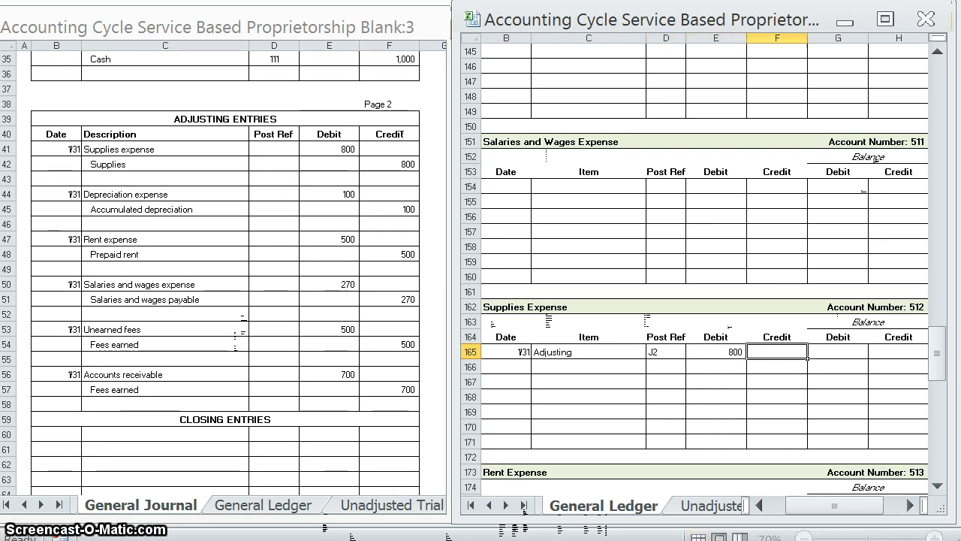
key(Tab)
text(800)
key(Return)
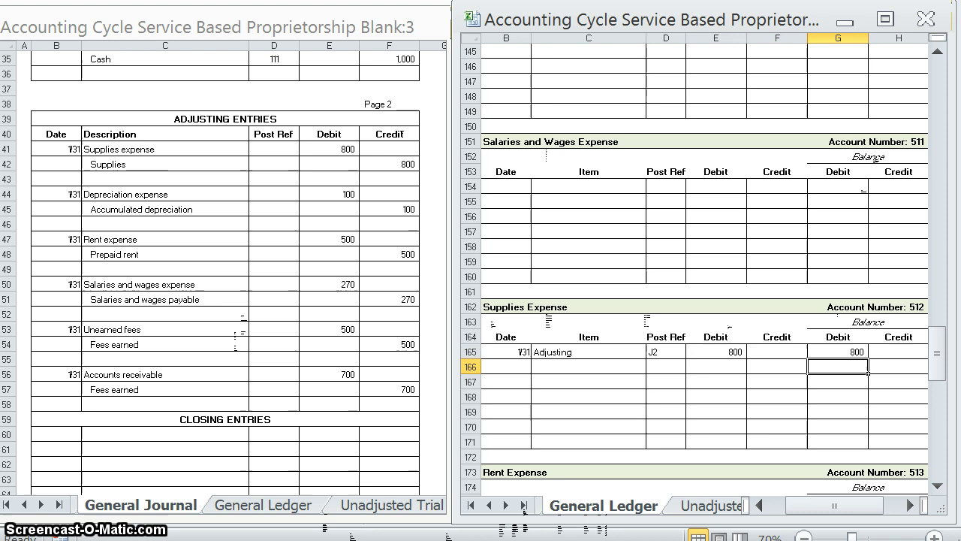
click(269, 146)
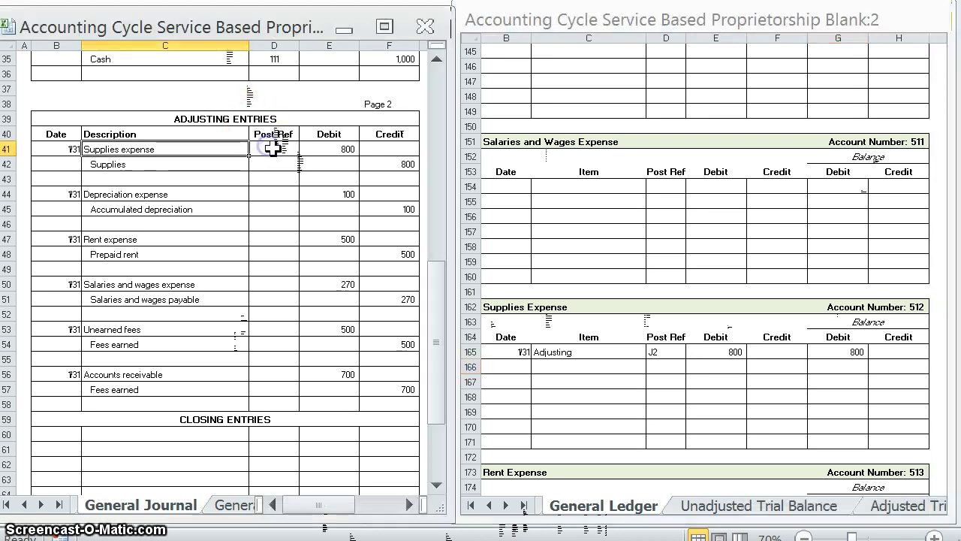
click(269, 141)
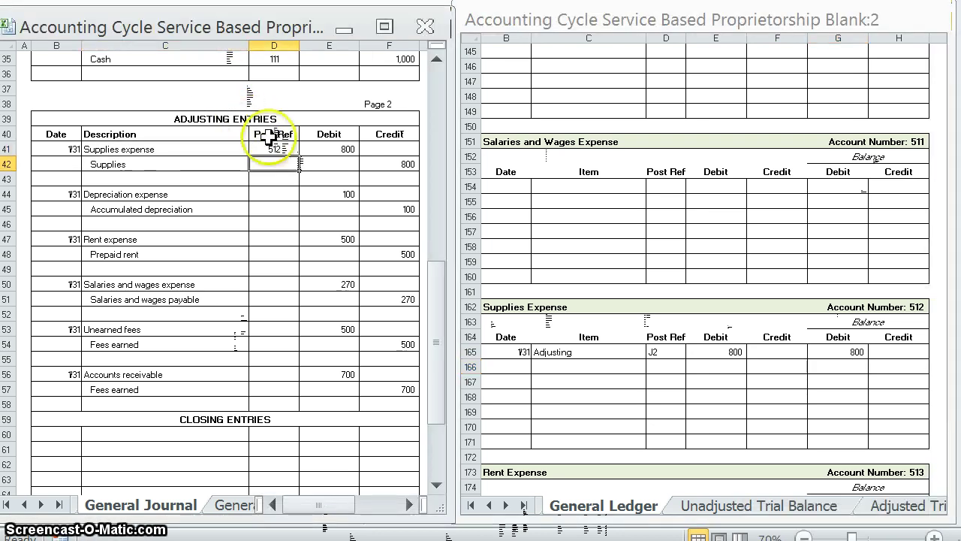
Add a 1/31 Adjusting J2 line to the Supplies ledger account.
click(722, 259)
scroll(717, 248, up, 9)
scroll(715, 245, up, 15)
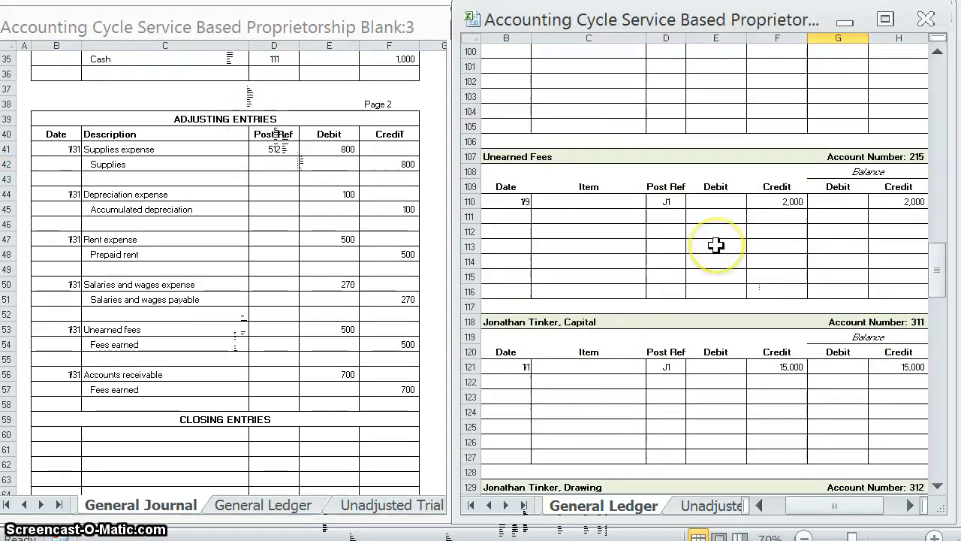
scroll(710, 234, up, 20)
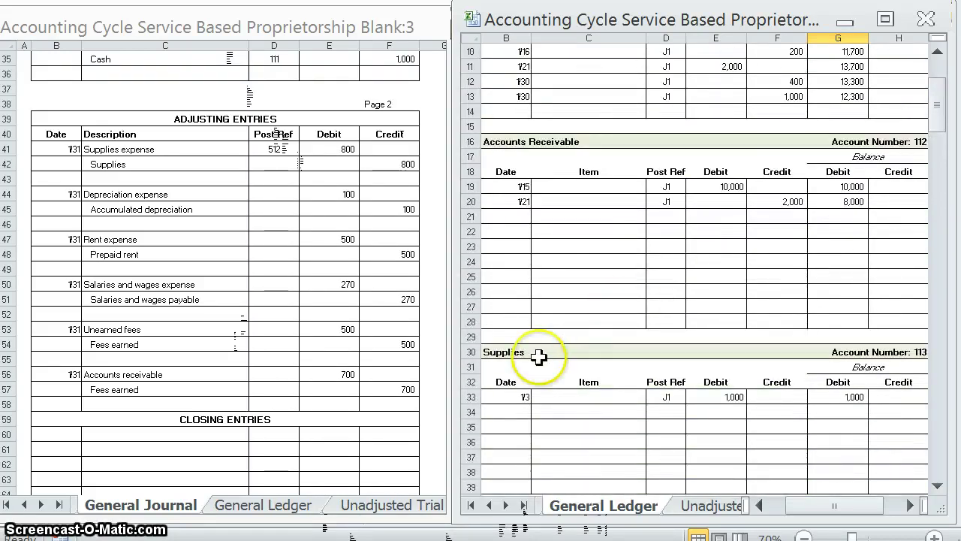
click(518, 412)
scroll(532, 391, down, 6)
text(1)
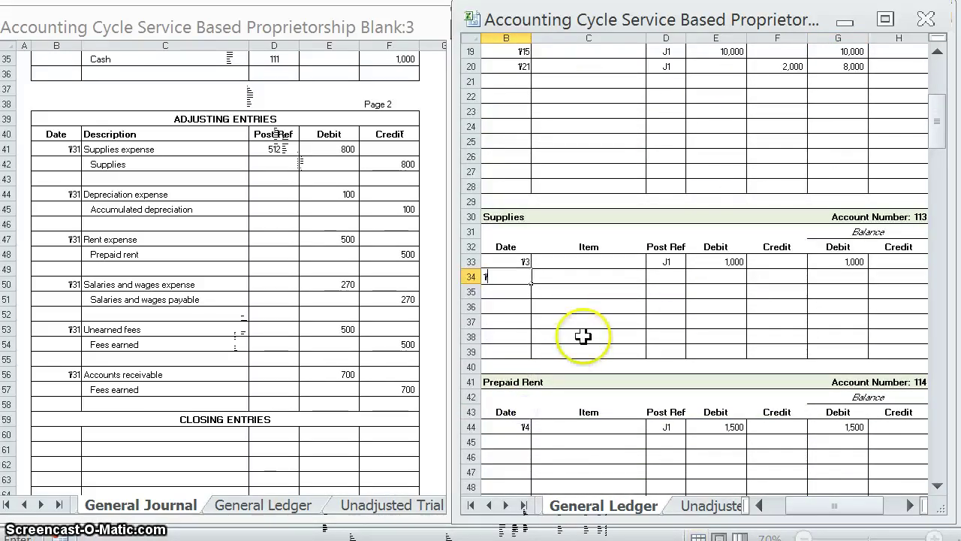
text(/31)
key(Tab)
text(Adjust)
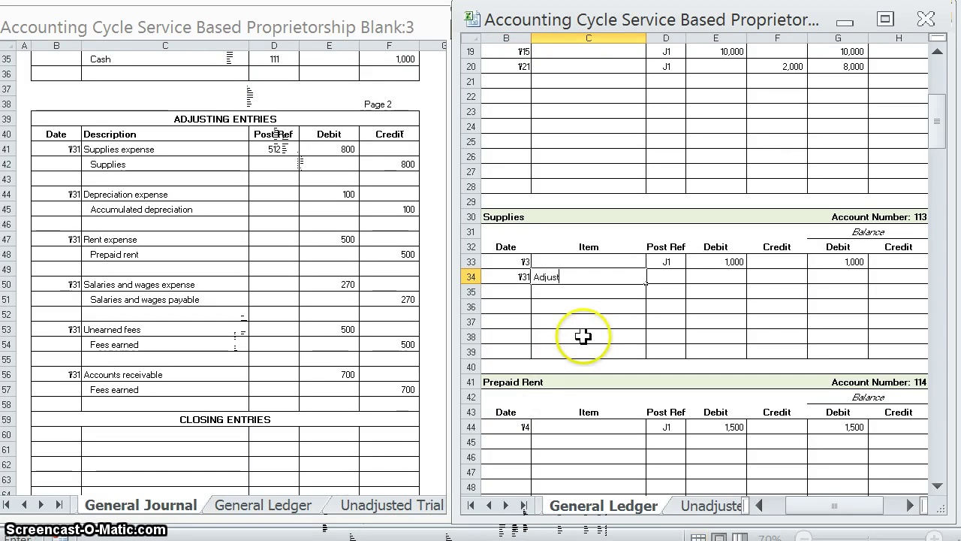
text(ing)
key(Tab)
text(J2)
key(Tab)
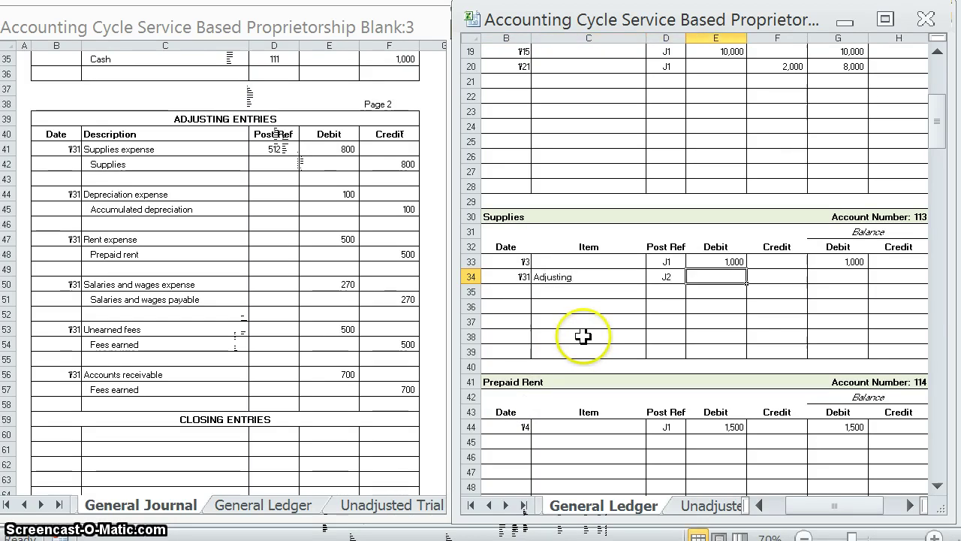
Record the 800 credit, leaving a 200 debit balance in Supplies.
key(Tab)
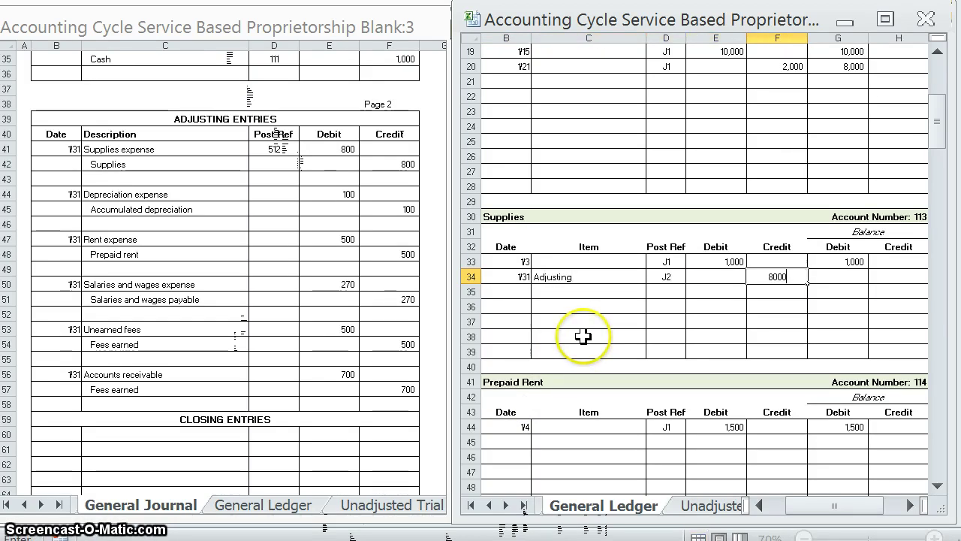
key(Tab)
text(200)
key(Return)
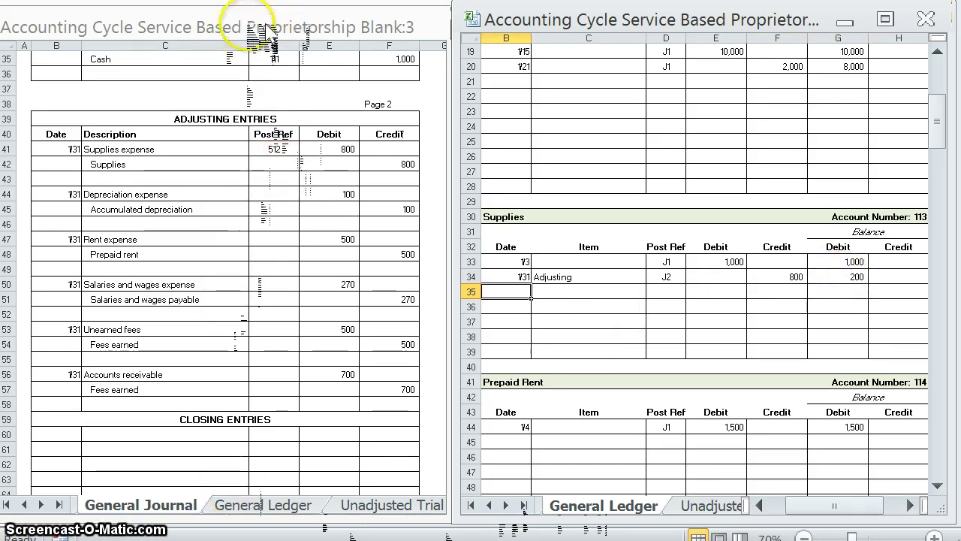
Review the adjusting entries instructions and select the journal's Supplies Post Ref cell D42.
drag(266, 15, 266, 80)
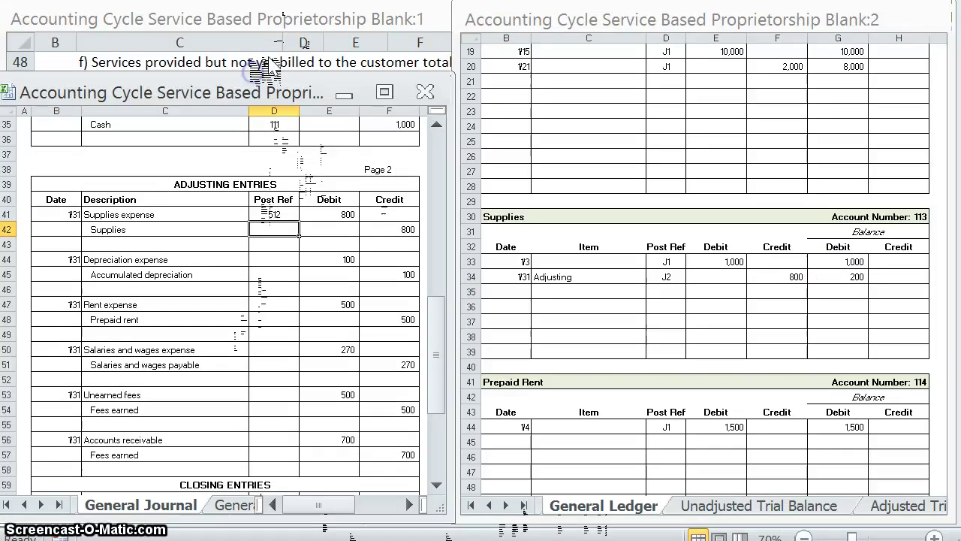
click(256, 68)
scroll(233, 136, up, 3)
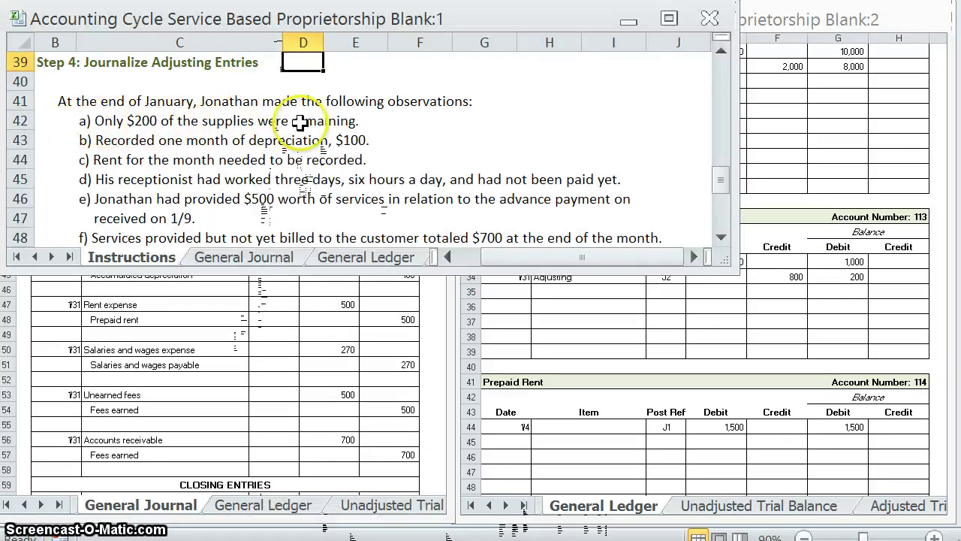
click(338, 359)
click(640, 317)
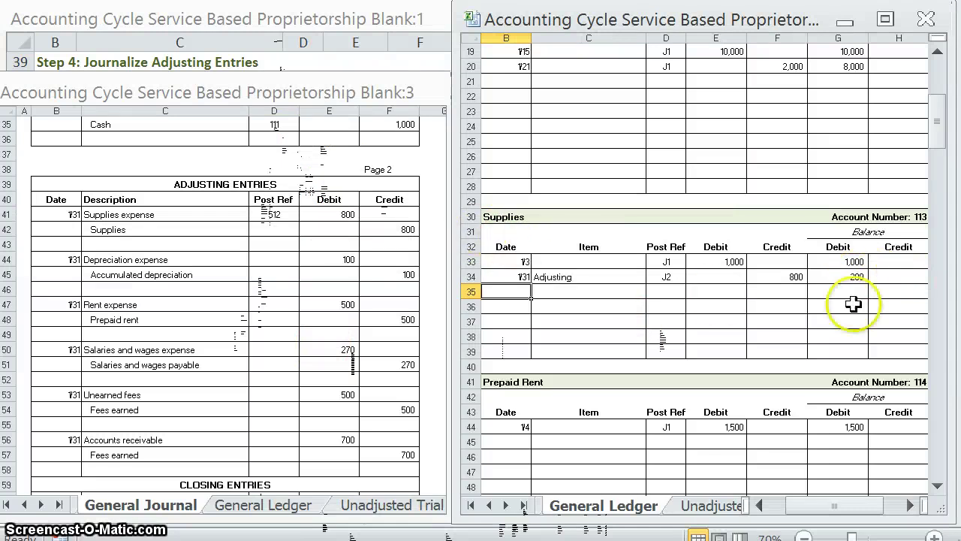
click(275, 229)
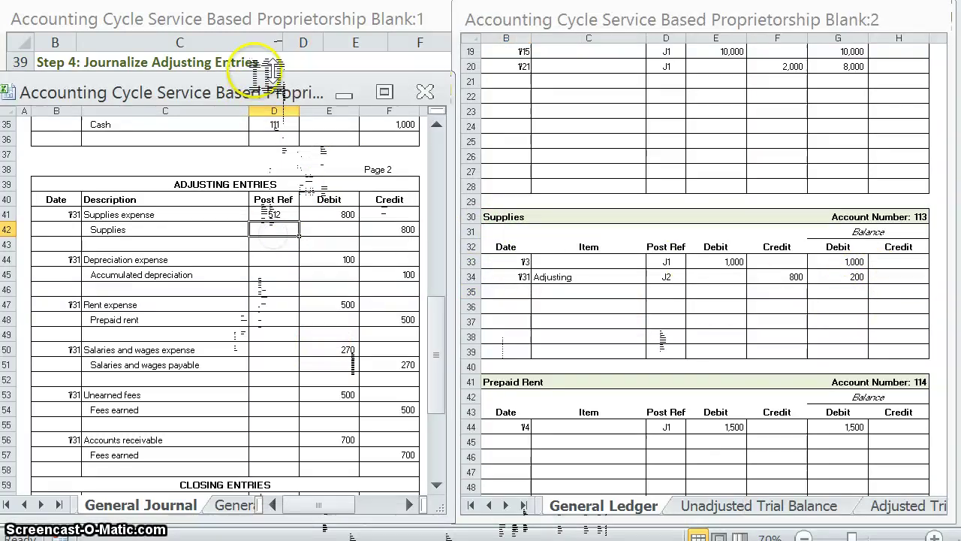
drag(273, 15, 272, 17)
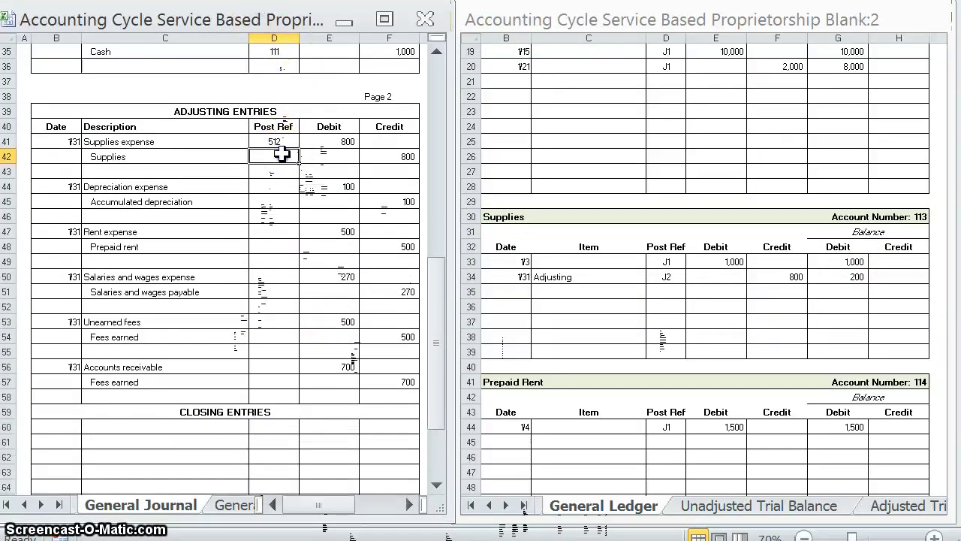
Enter 113 as the Supplies post ref and bring up Depreciation Expense in the ledger.
text(113)
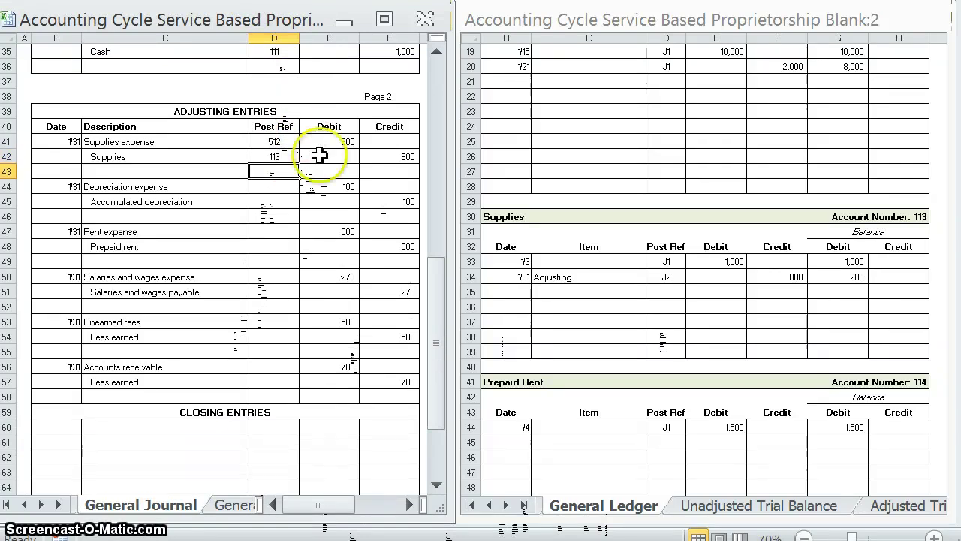
click(272, 188)
click(701, 326)
scroll(698, 323, down, 20)
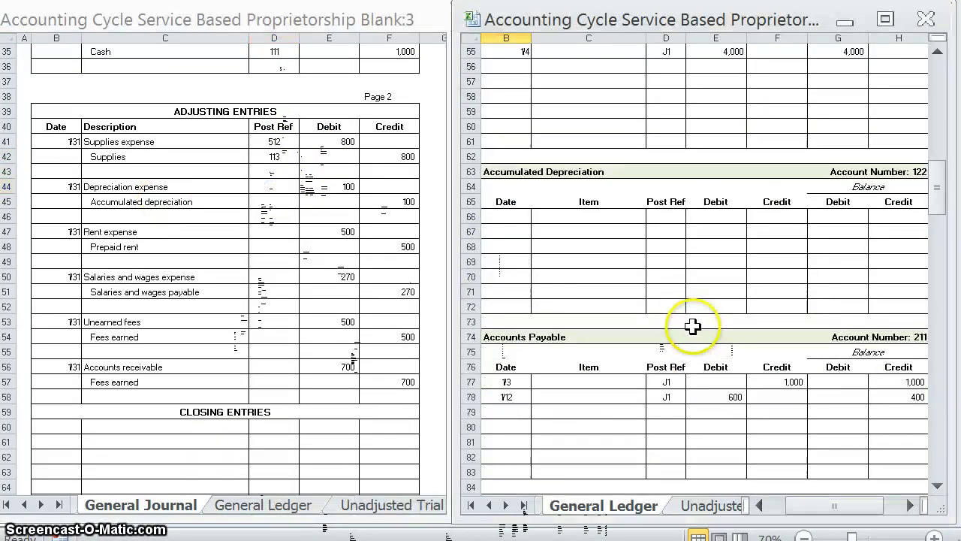
scroll(698, 315, down, 15)
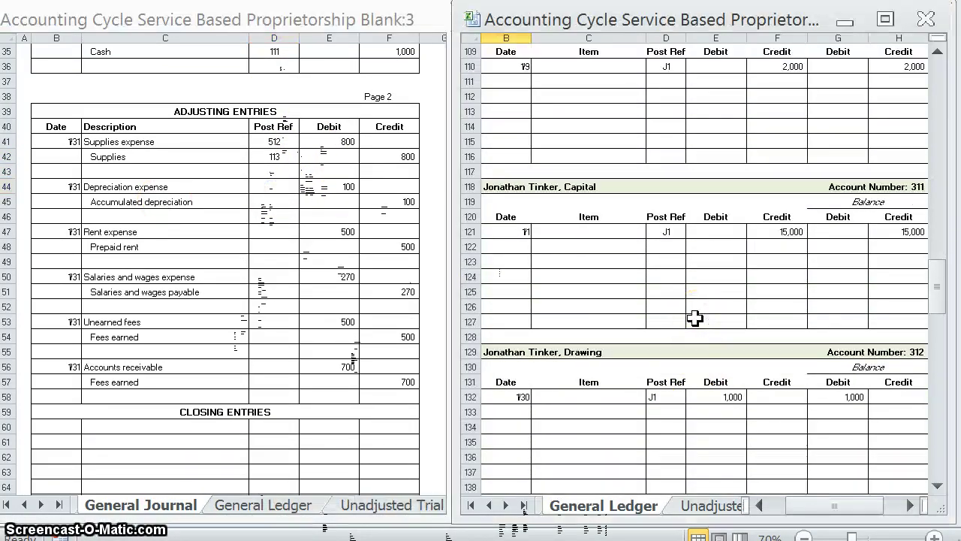
scroll(698, 312, down, 10)
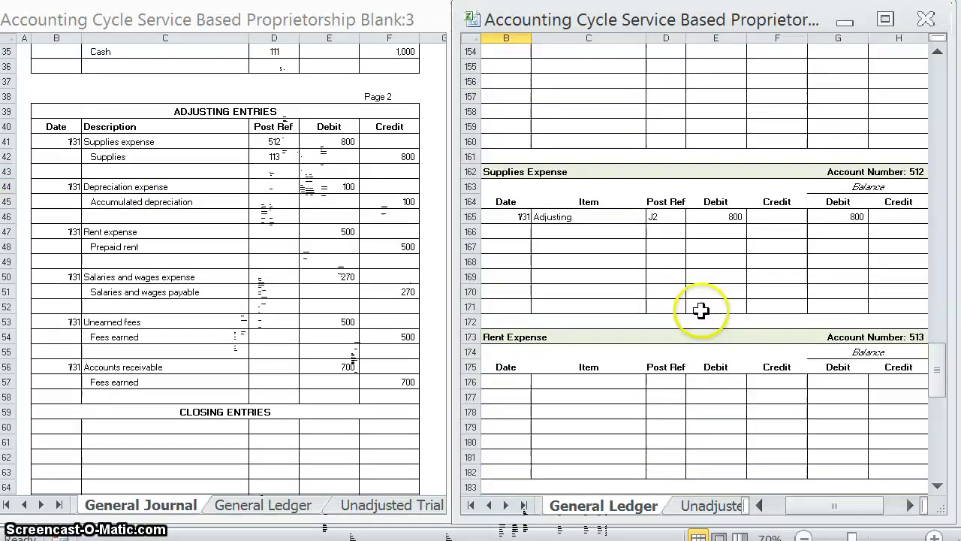
scroll(703, 306, up, 4)
scroll(701, 307, down, 15)
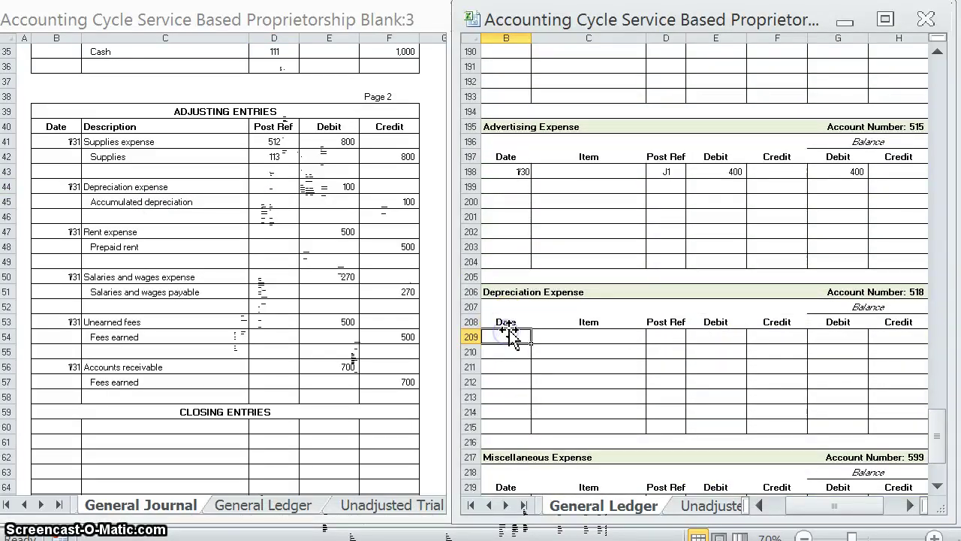
Post the 1/31 Adjusting J2 depreciation entry with a 100 debit and 100 balance.
key(Tab)
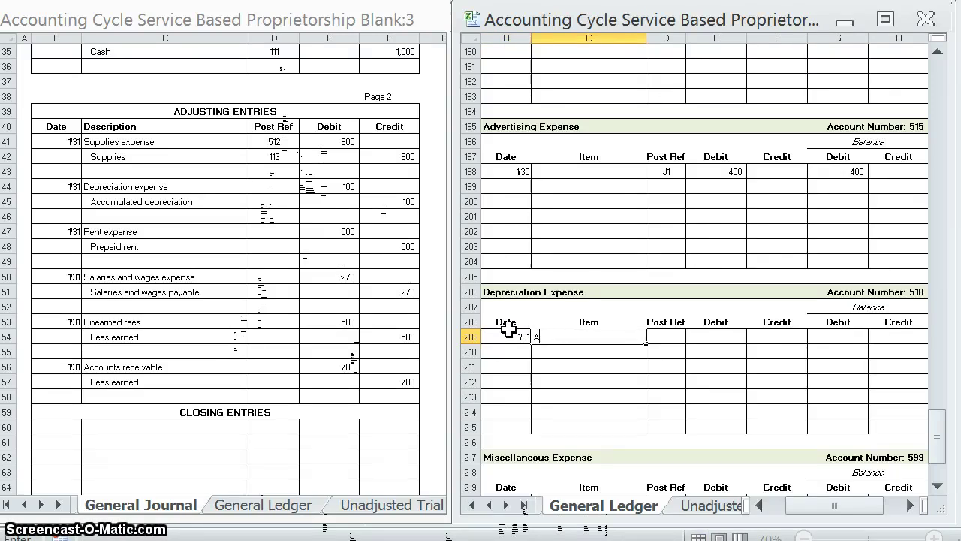
text(Adjusting)
click(677, 337)
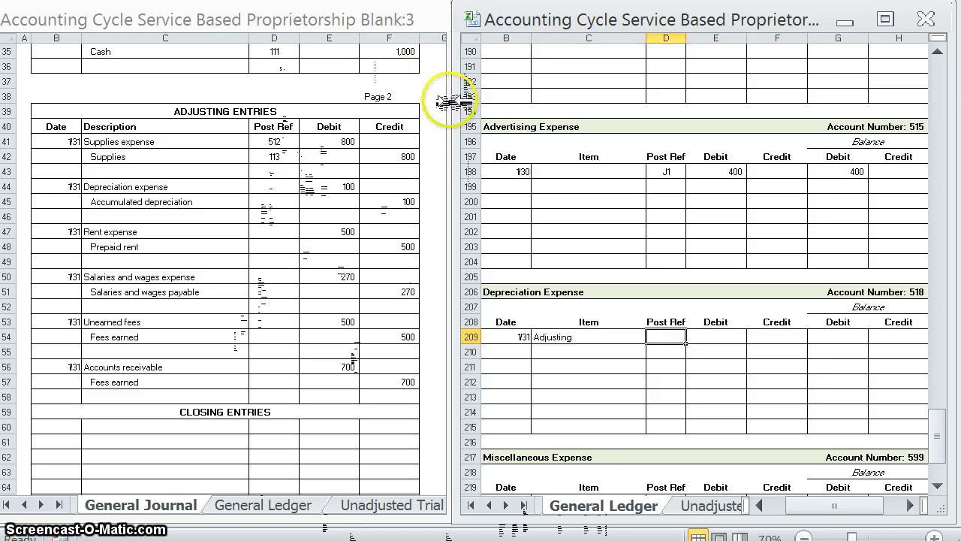
click(637, 294)
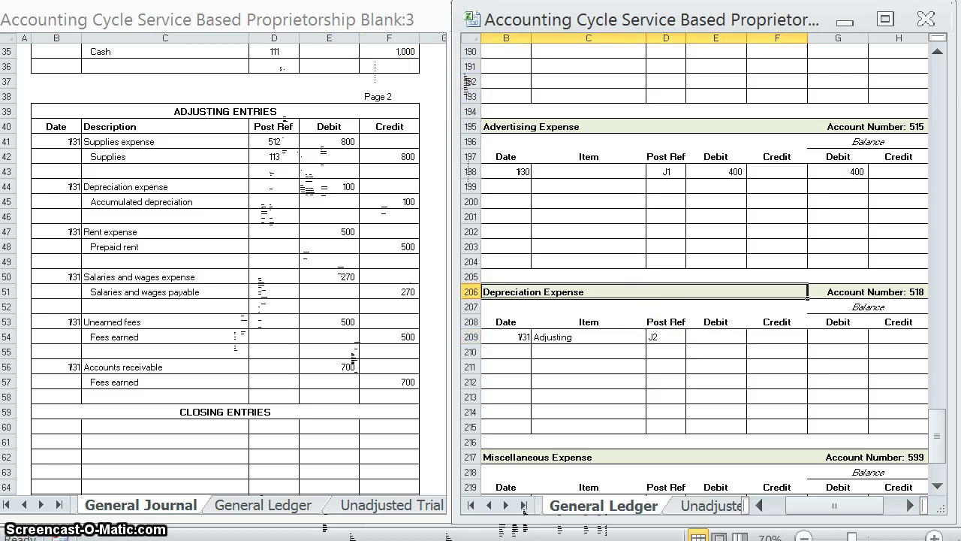
click(682, 365)
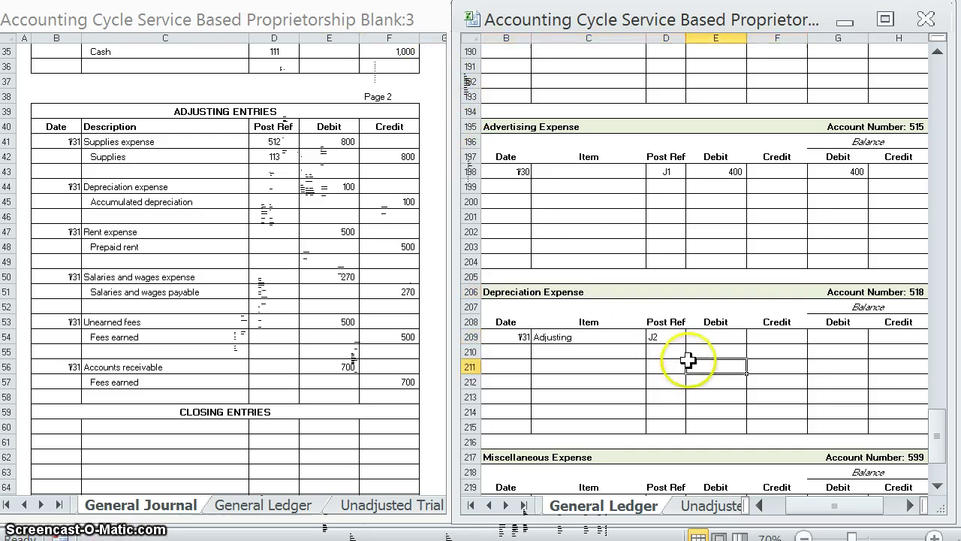
click(667, 339)
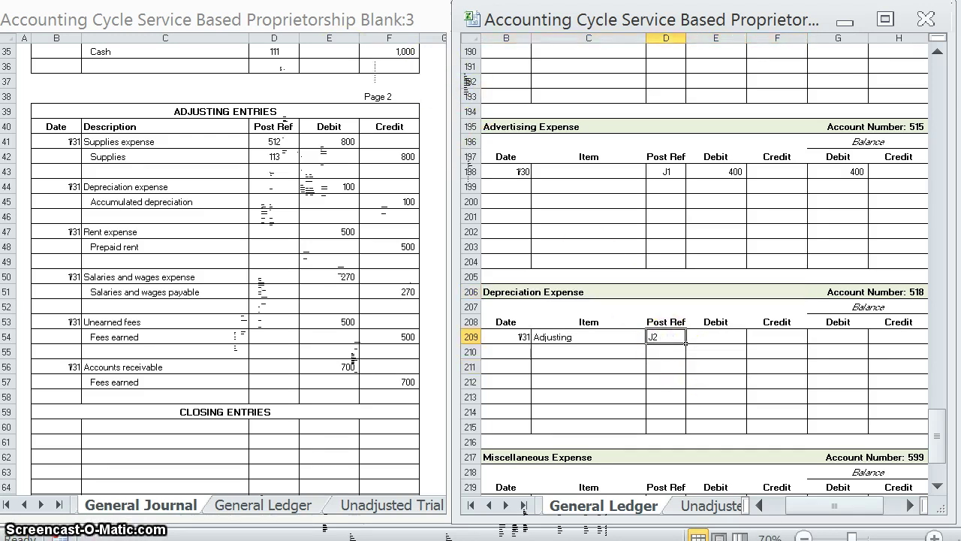
click(719, 335)
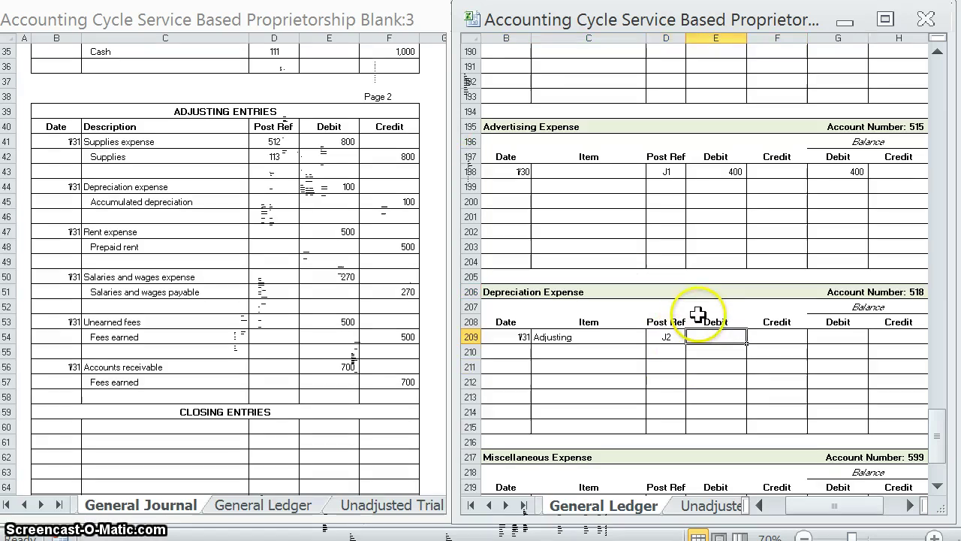
text(100)
key(Tab)
key(Tab)
text(100)
key(Return)
Select the Supplies Expense post ref cells, then type 518 in journal cell D44.
scroll(702, 308, up, 9)
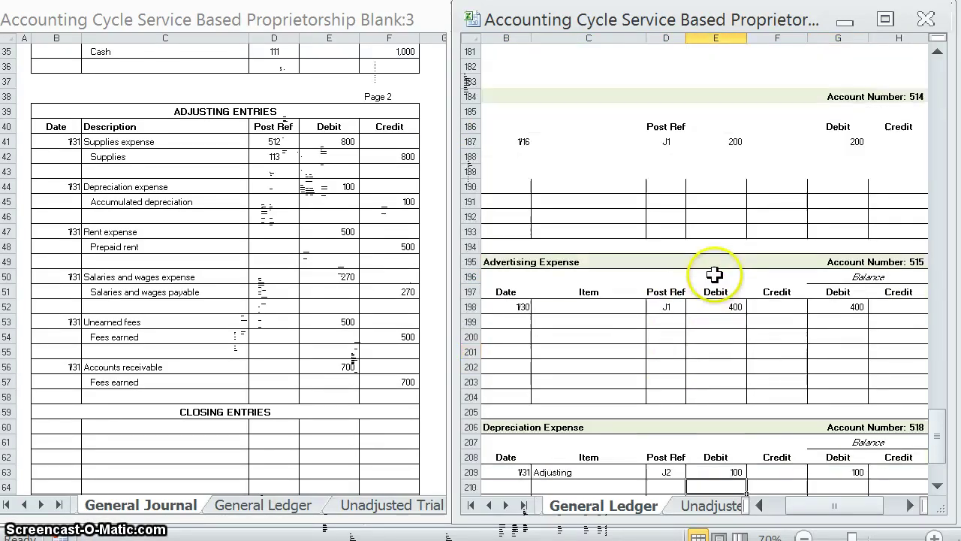
scroll(714, 272, up, 3)
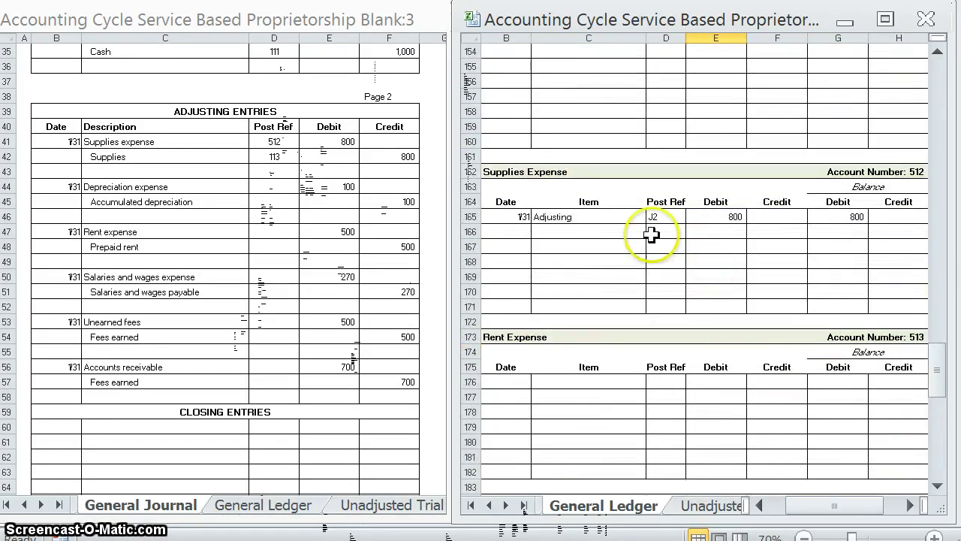
click(652, 217)
drag(651, 217, 661, 260)
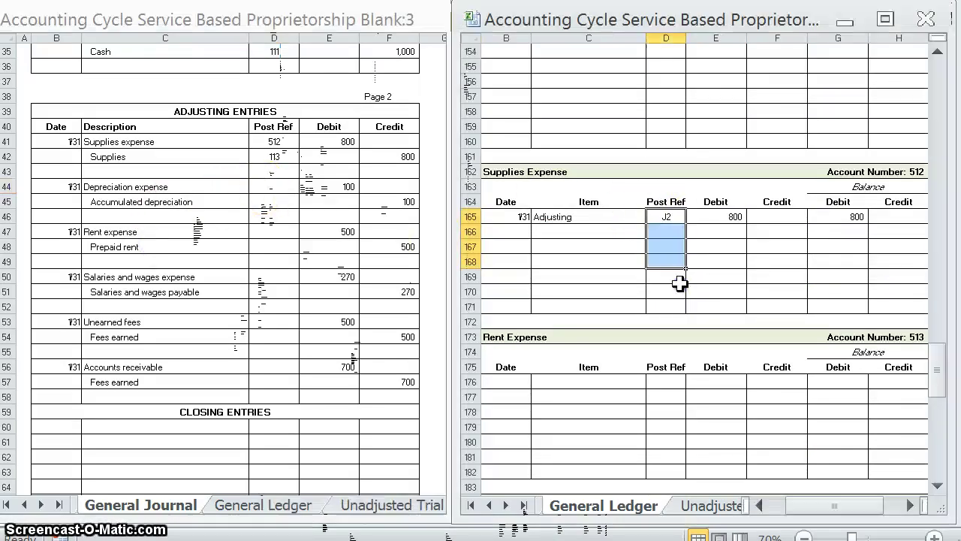
scroll(678, 286, down, 6)
scroll(676, 298, down, 6)
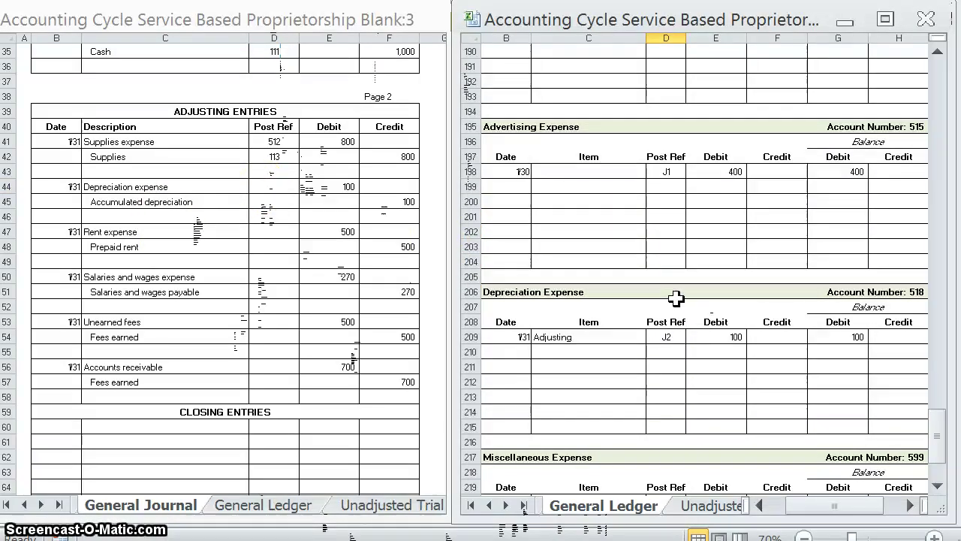
click(261, 186)
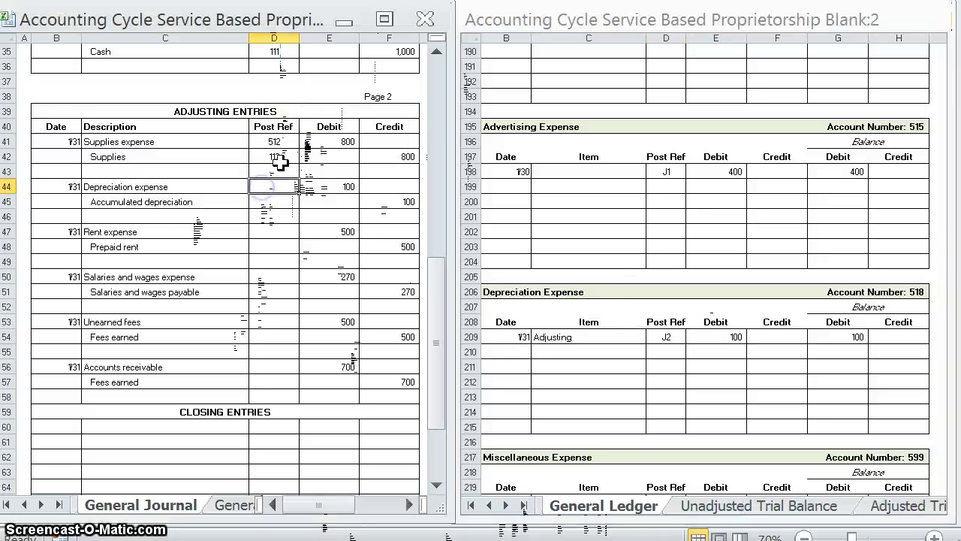
text(518)
click(664, 332)
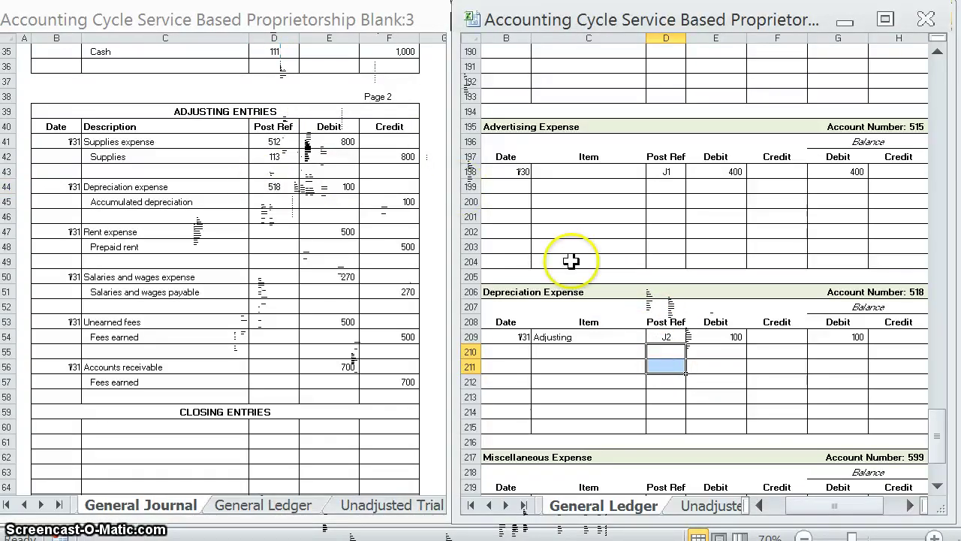
Bring up the Accumulated Depreciation account and start a new entry at its date cell.
scroll(507, 233, up, 9)
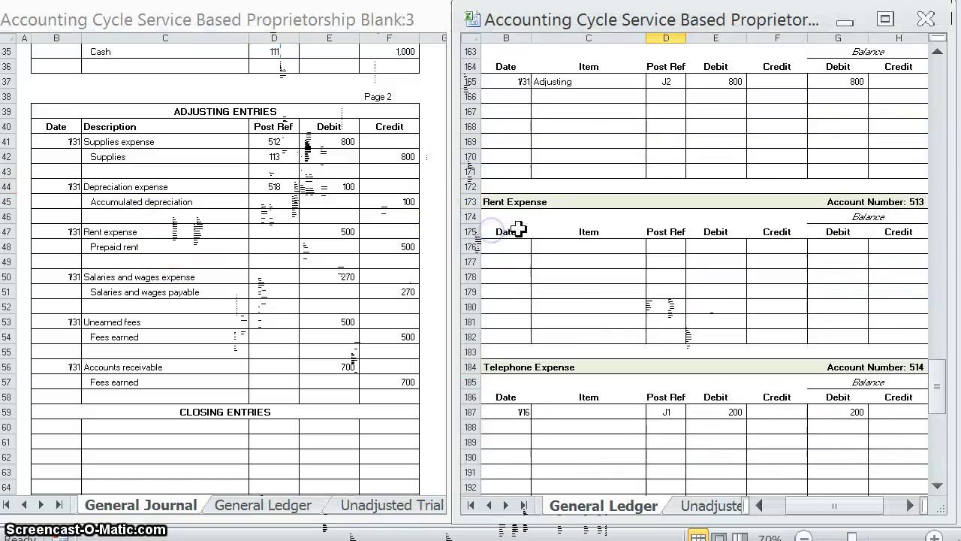
scroll(519, 229, up, 15)
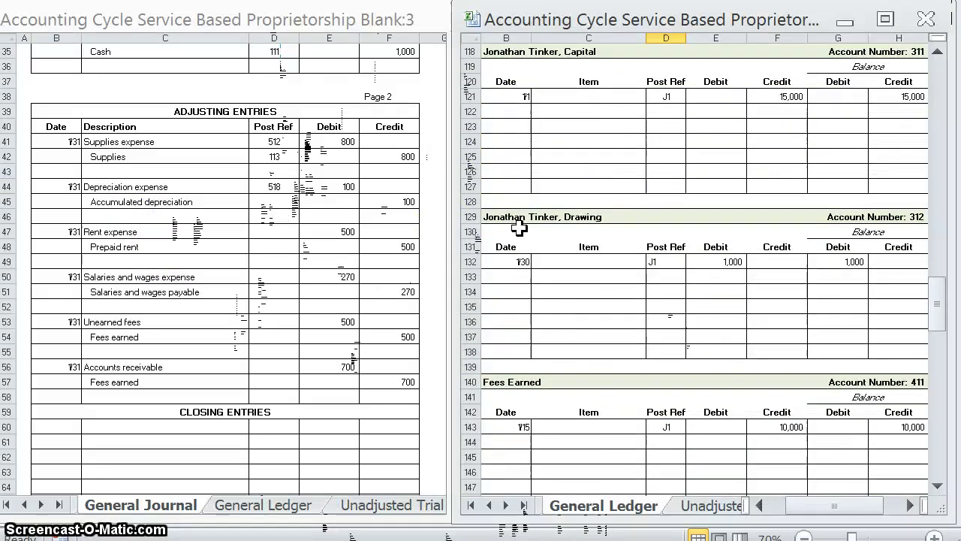
scroll(519, 229, up, 6)
scroll(519, 230, up, 9)
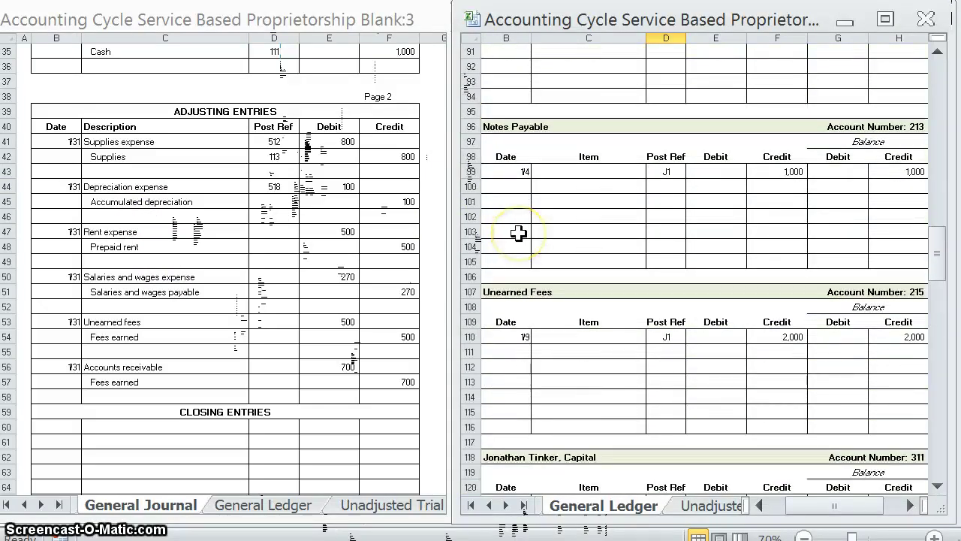
scroll(519, 232, up, 6)
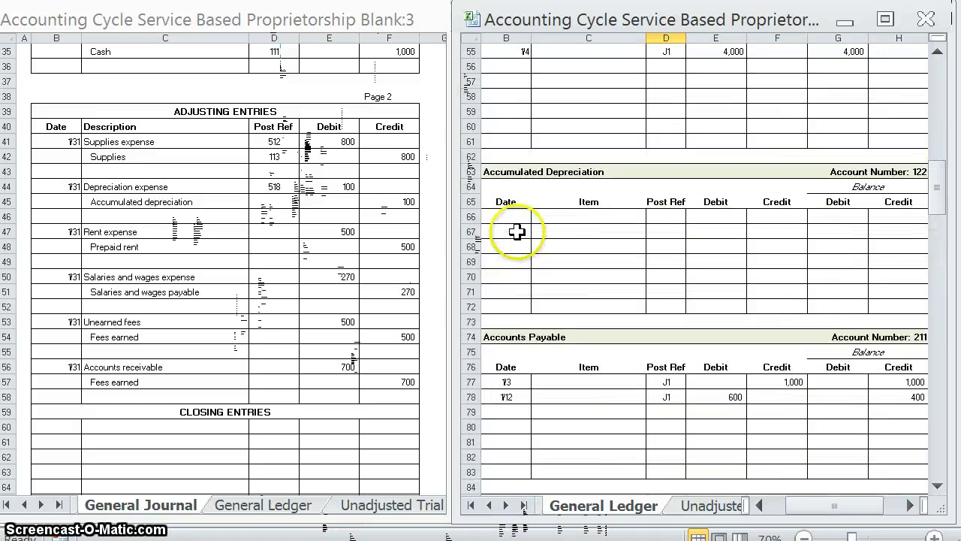
drag(679, 219, 677, 255)
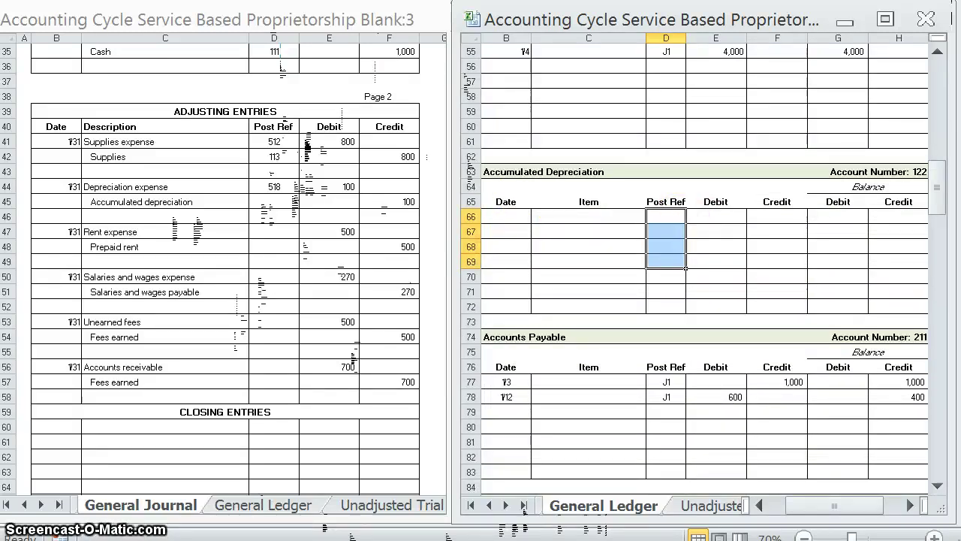
click(506, 216)
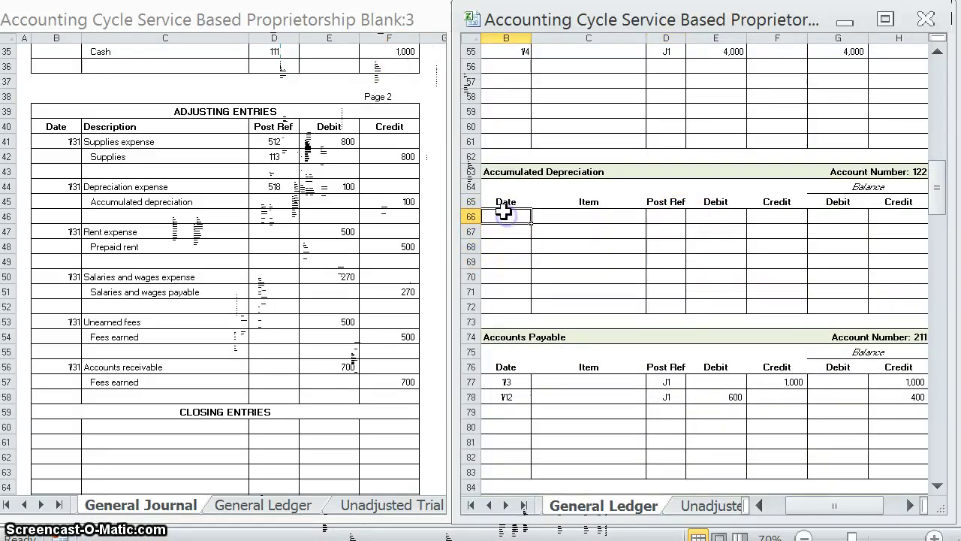
Enter 1/31, Adjusting, J2, a 100 credit and 100 balance for Accumulated Depreciation.
key(Tab)
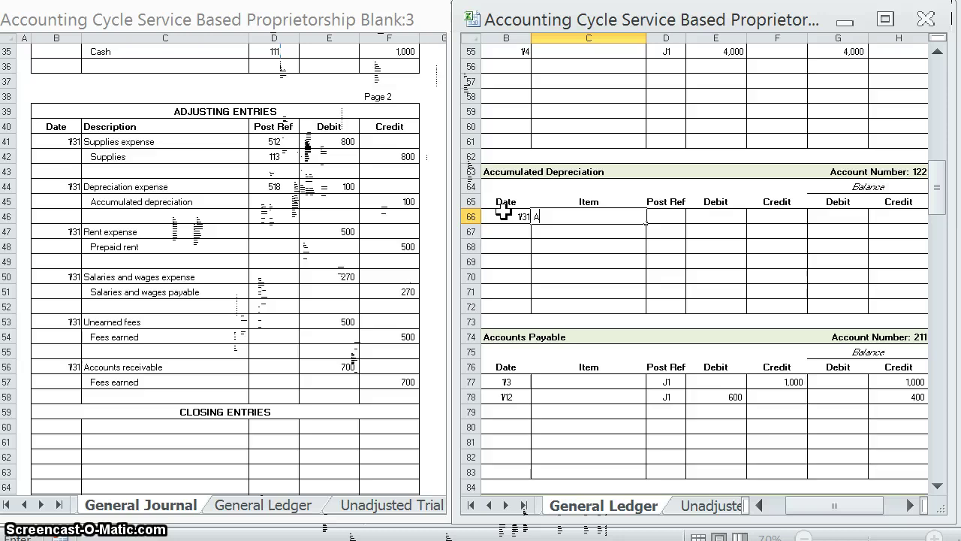
text(Adjusting)
key(Tab)
text(J2)
key(Tab)
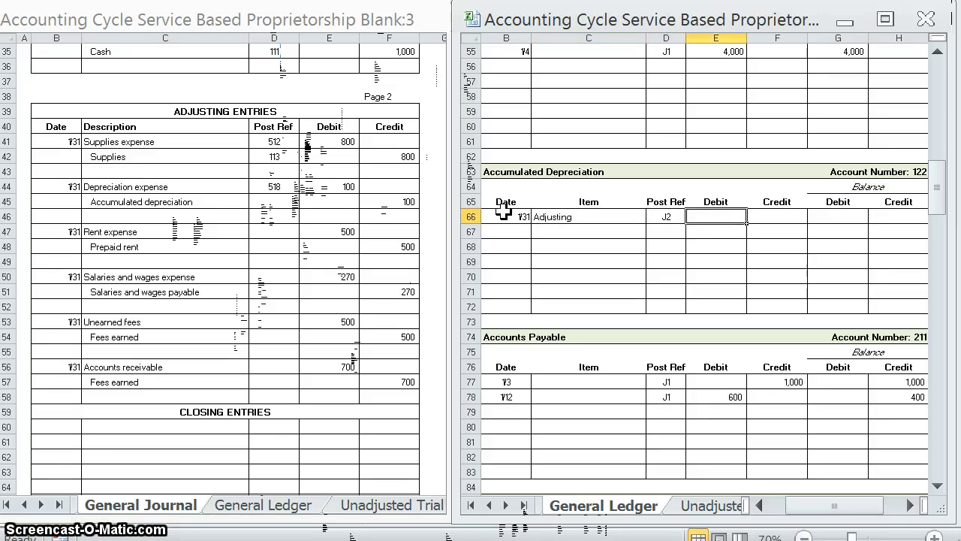
text(100)
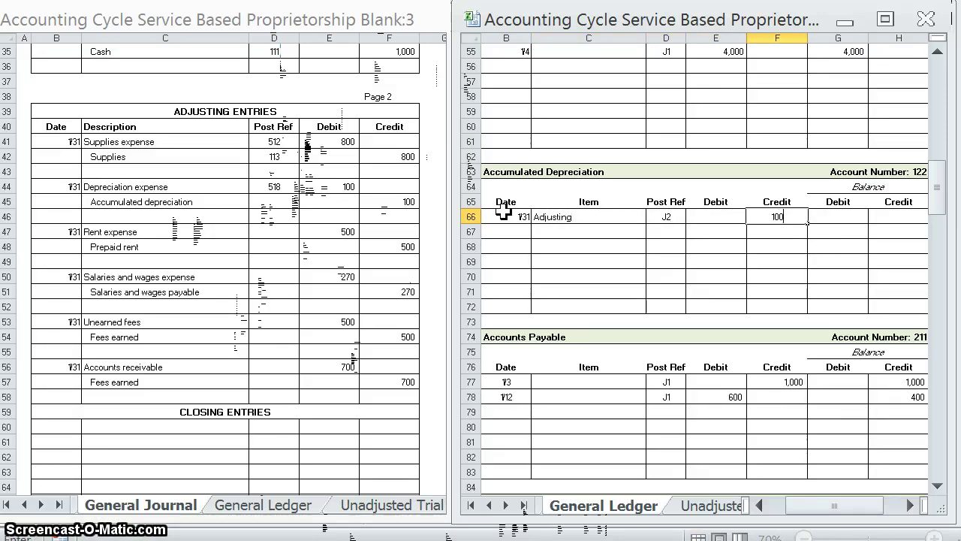
key(Tab)
key(Tab)
text(100)
click(849, 218)
Type 122 in the journal's Accumulated depreciation Post Ref and return to the ledger row.
click(405, 252)
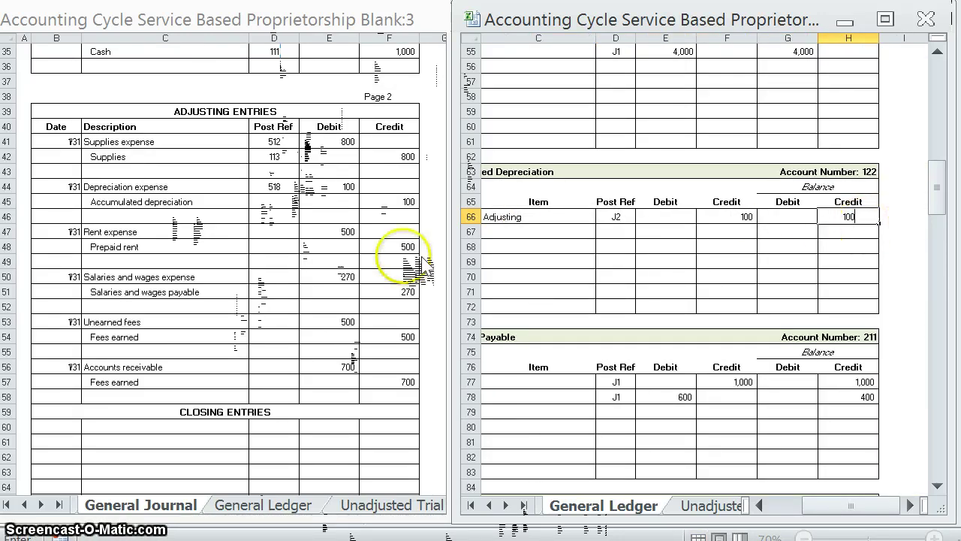
click(270, 215)
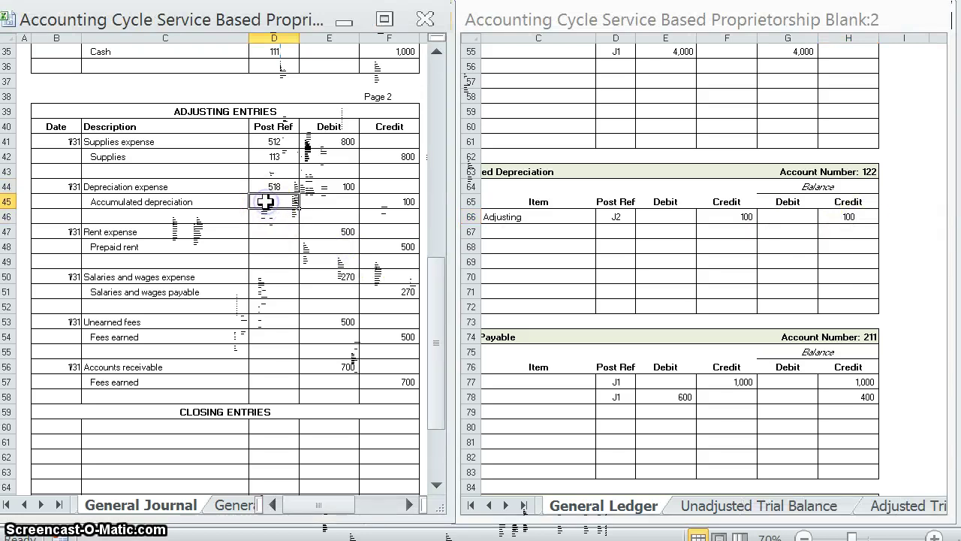
text(122)
click(540, 238)
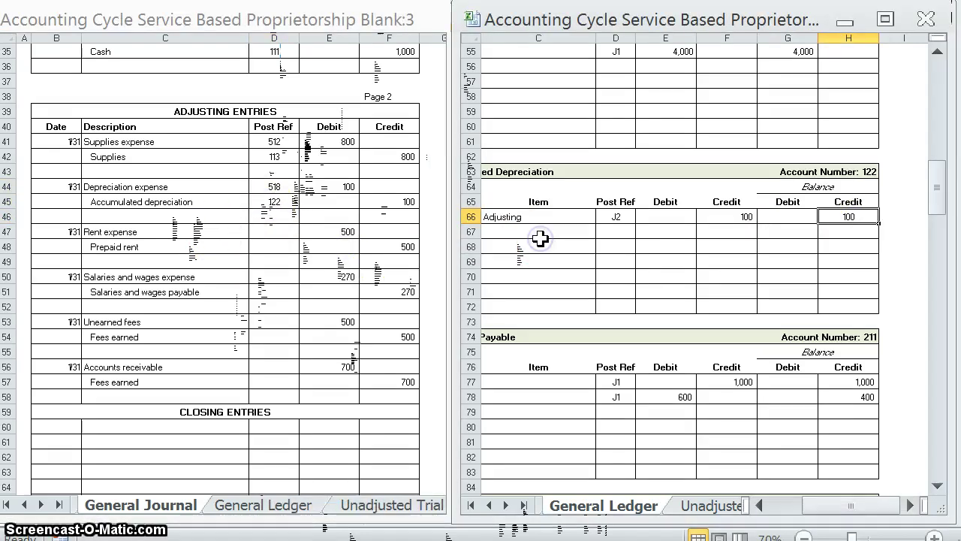
key(Left)
key(Home)
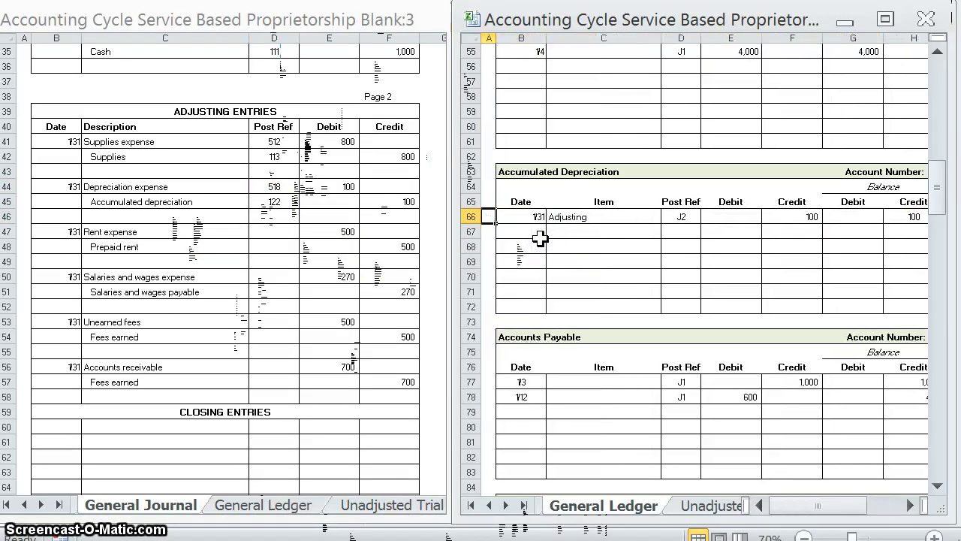
click(575, 276)
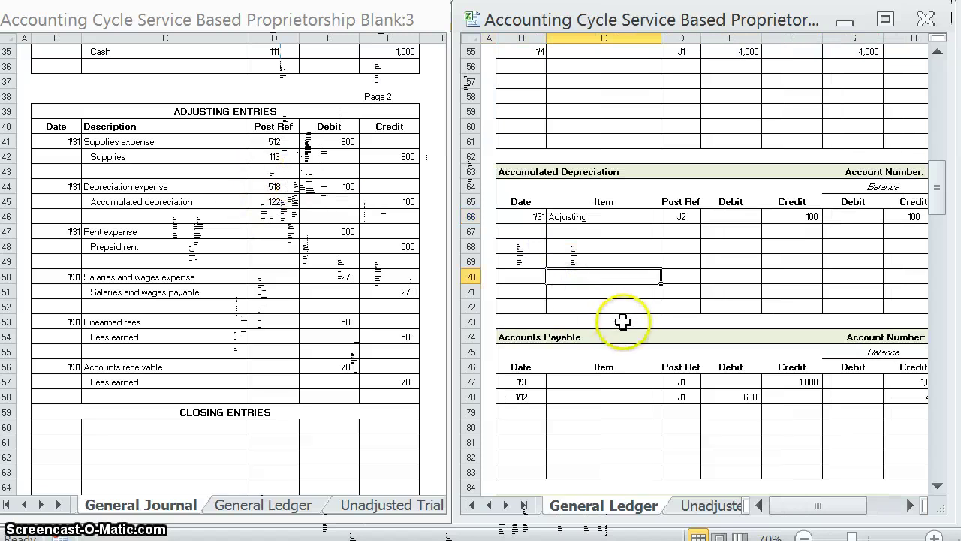
Start a Rent Expense ledger line dated 1/31 with item Adjusting and post ref J2.
scroll(622, 316, down, 20)
scroll(620, 309, down, 14)
scroll(616, 308, up, 2)
drag(680, 246, 676, 306)
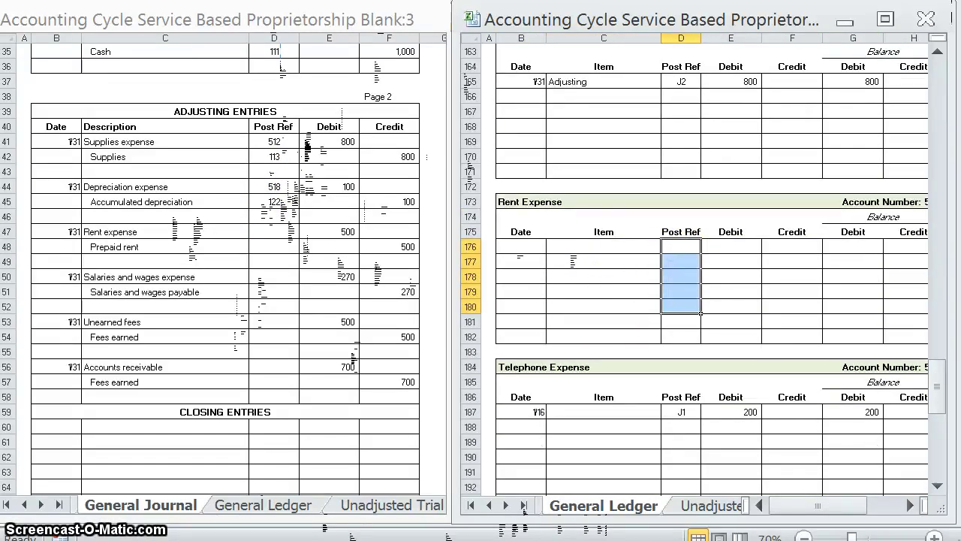
click(509, 246)
text(1/31)
key(Tab)
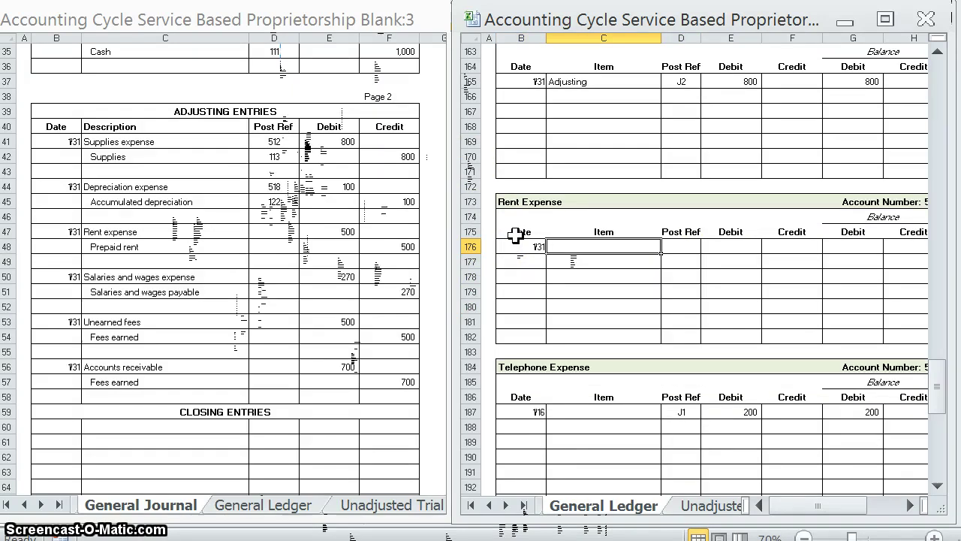
key(Tab)
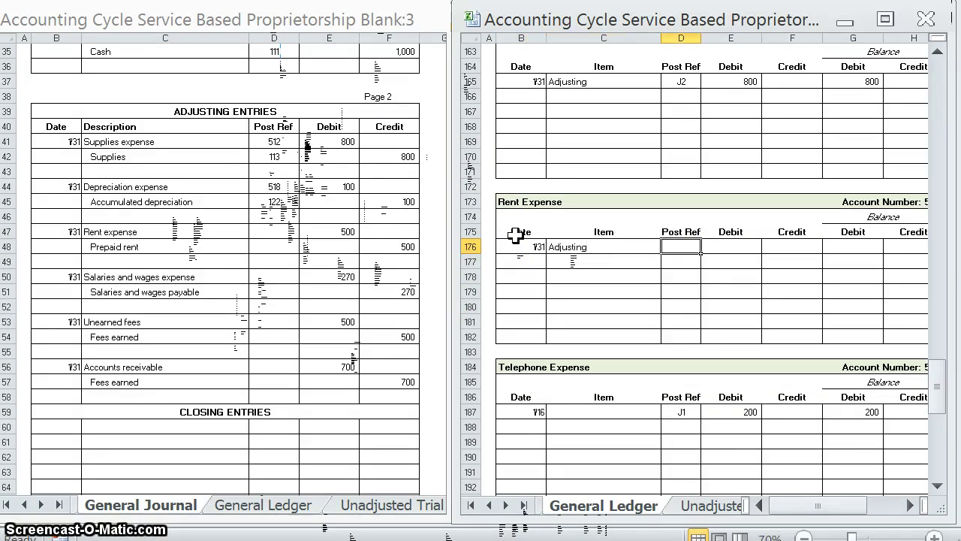
key(Tab)
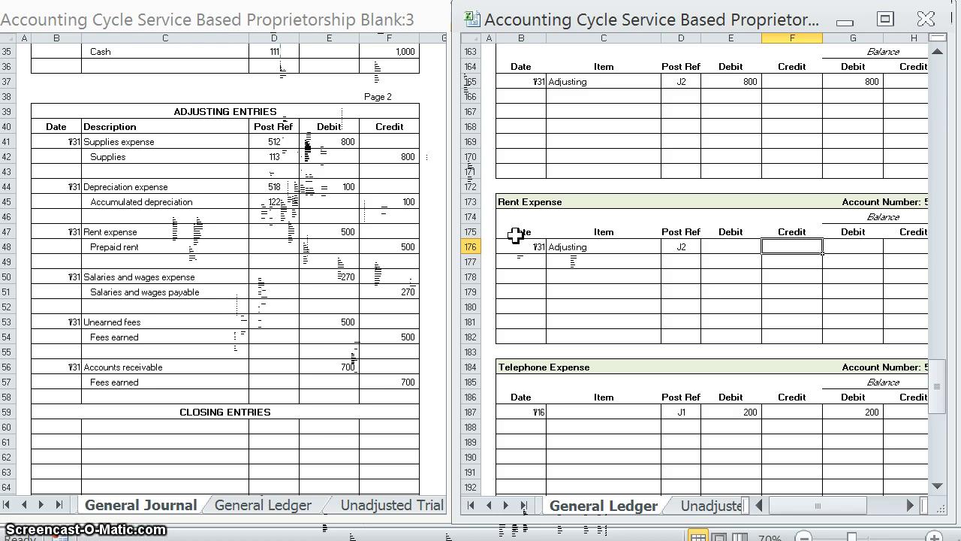
Enter a 500 debit and 500 balance, then record 513 in the journal's Rent expense Post Ref.
key(Left)
text(500)
key(Tab)
key(Tab)
text(500)
key(Return)
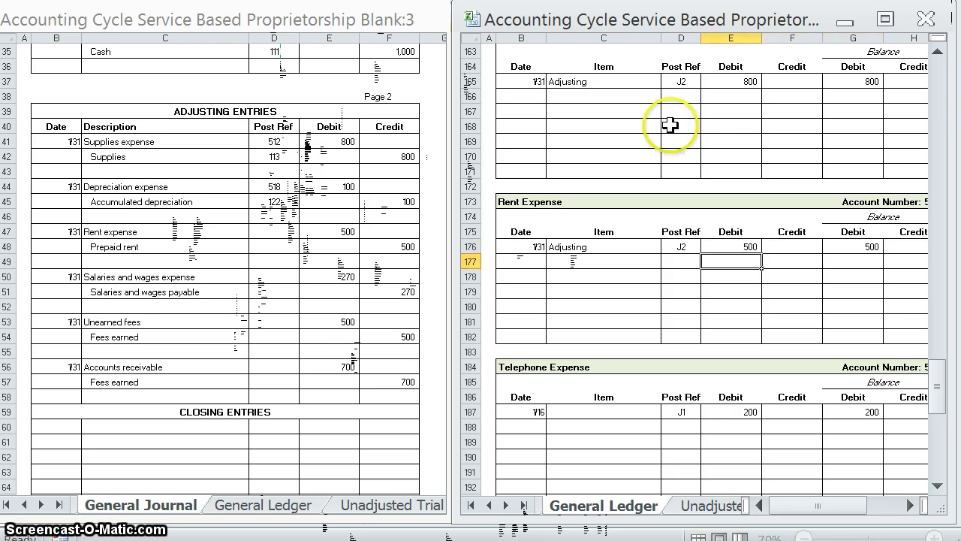
click(278, 231)
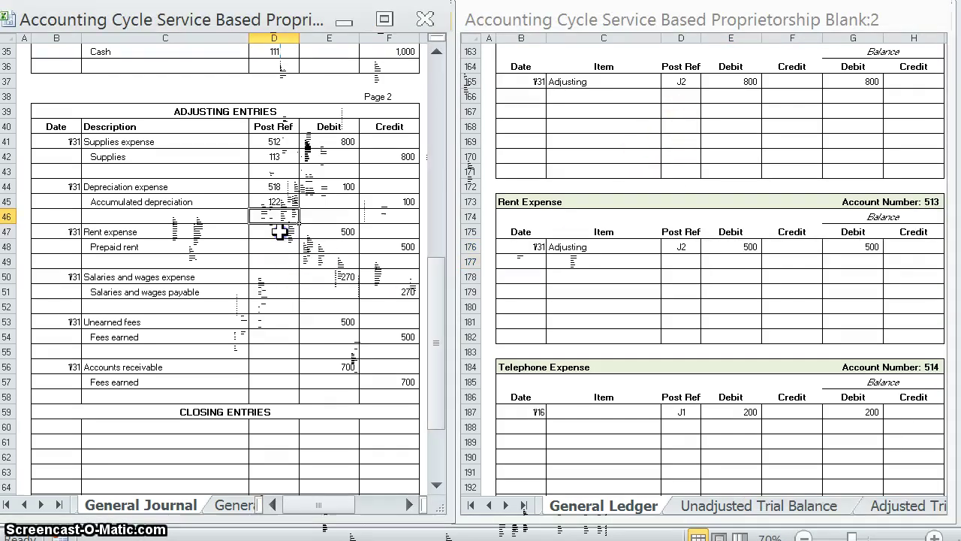
text(51)
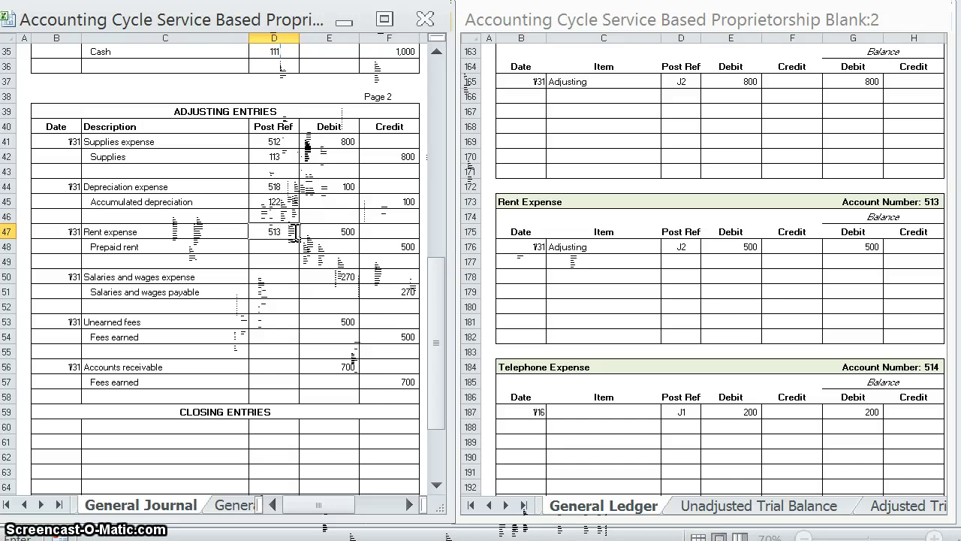
text(3)
key(Return)
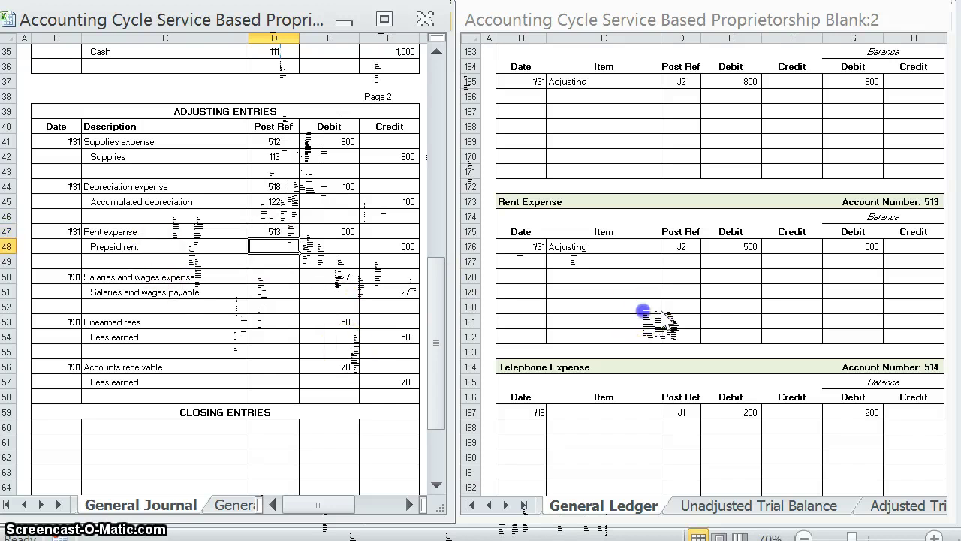
Start a Prepaid Rent ledger line dated 1/31 with post ref J2 and item Adjusting.
click(643, 311)
scroll(621, 279, up, 20)
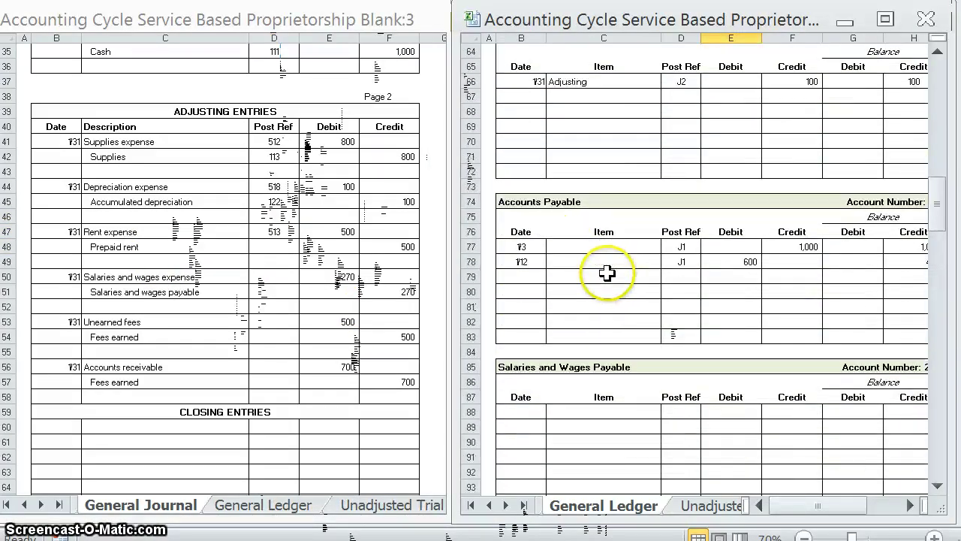
scroll(607, 273, up, 9)
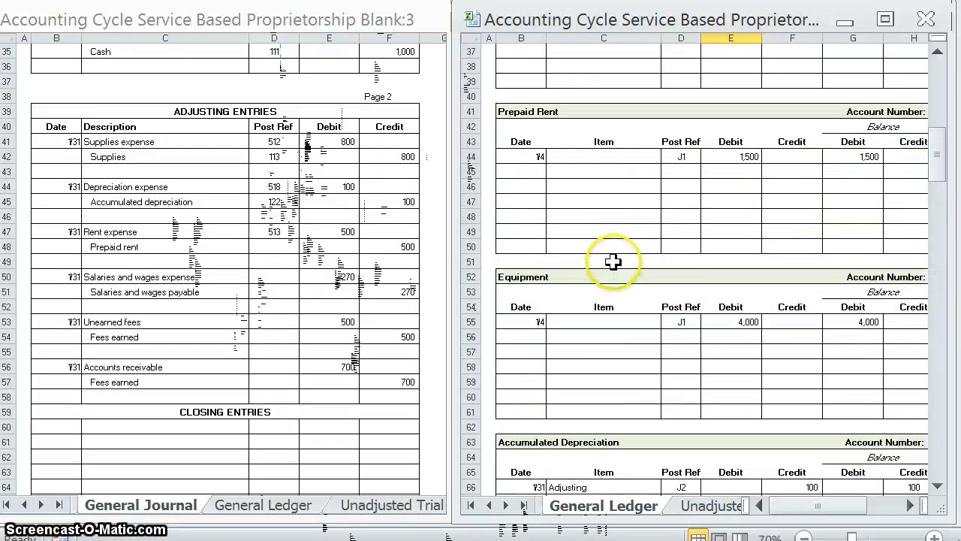
click(526, 173)
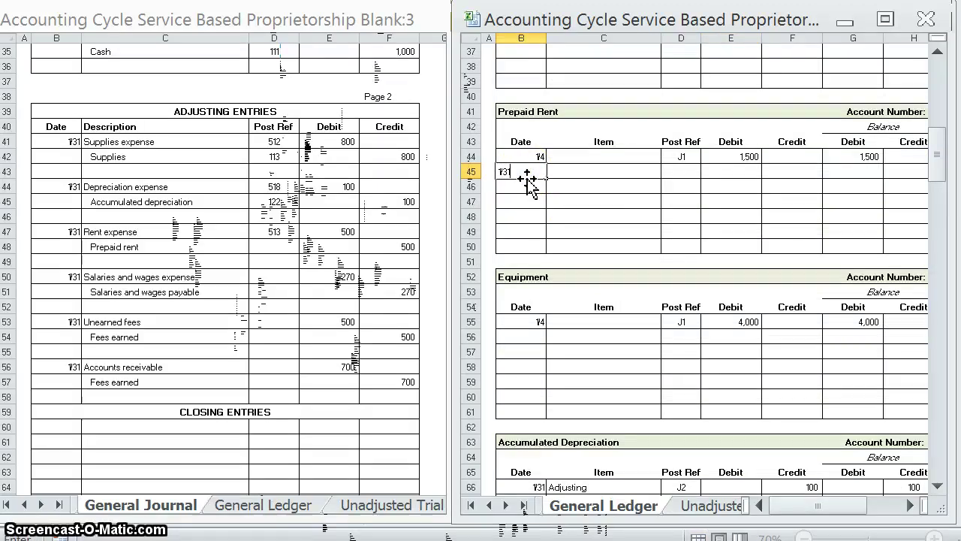
key(Tab)
key(Tab)
text(J2)
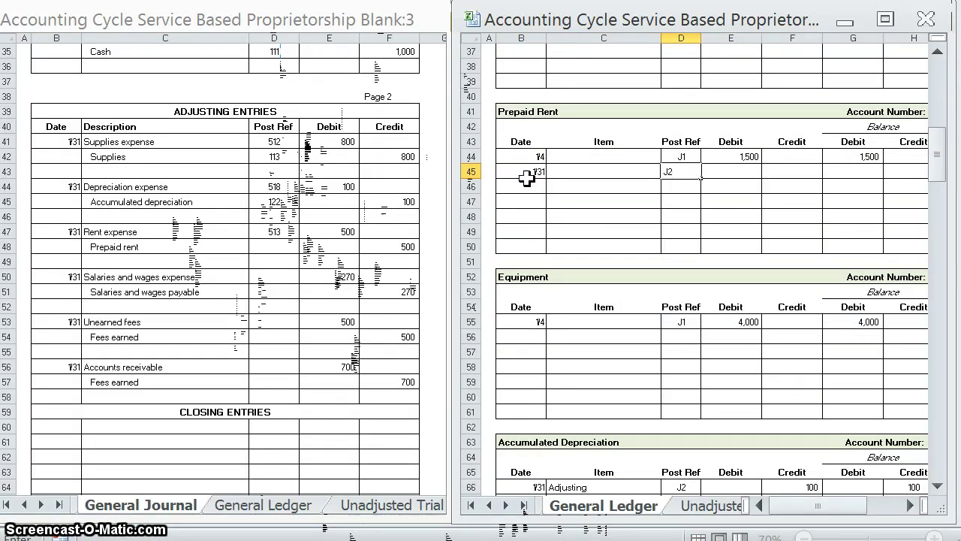
key(shift+Tab)
text(Adj)
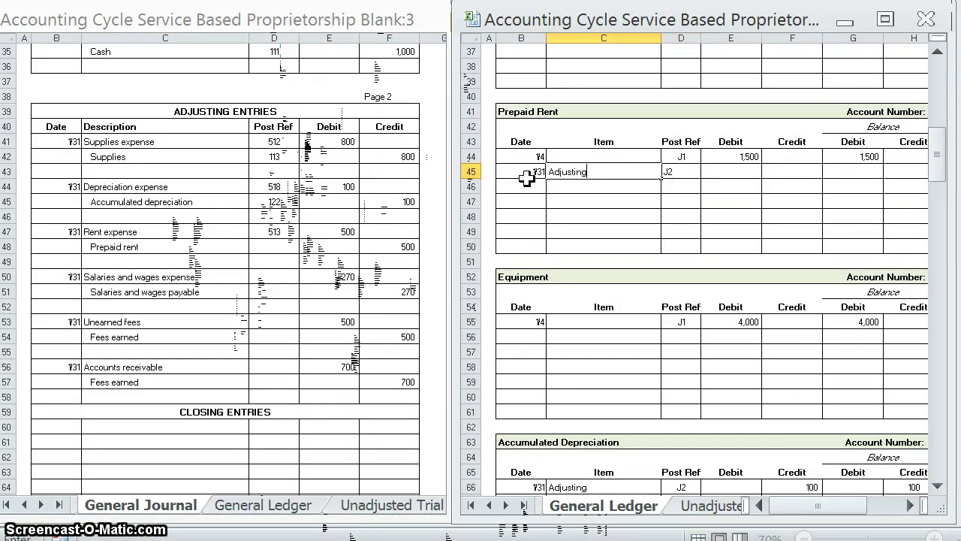
drag(667, 168, 679, 197)
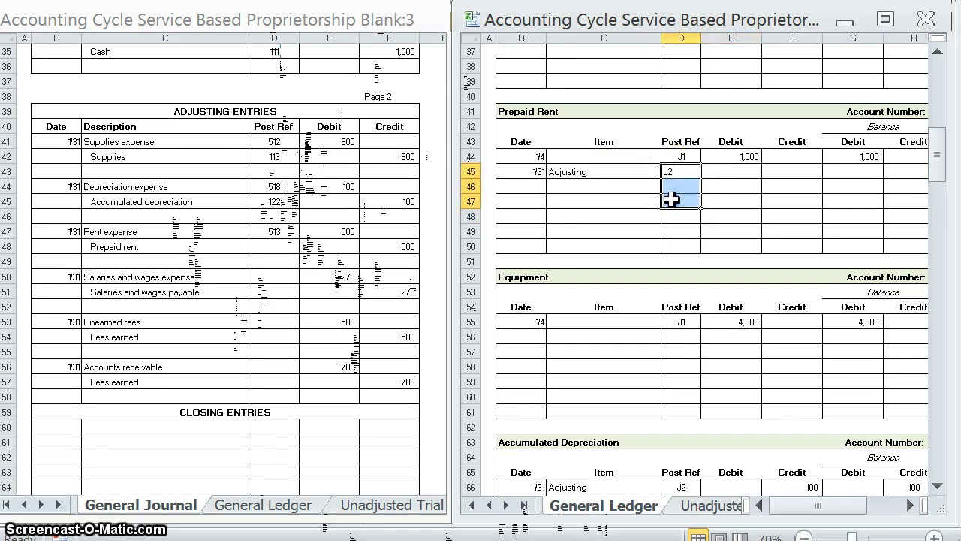
Enter the 500 credit and 1,000 balance, then record 114 in the journal's Post Ref.
click(789, 172)
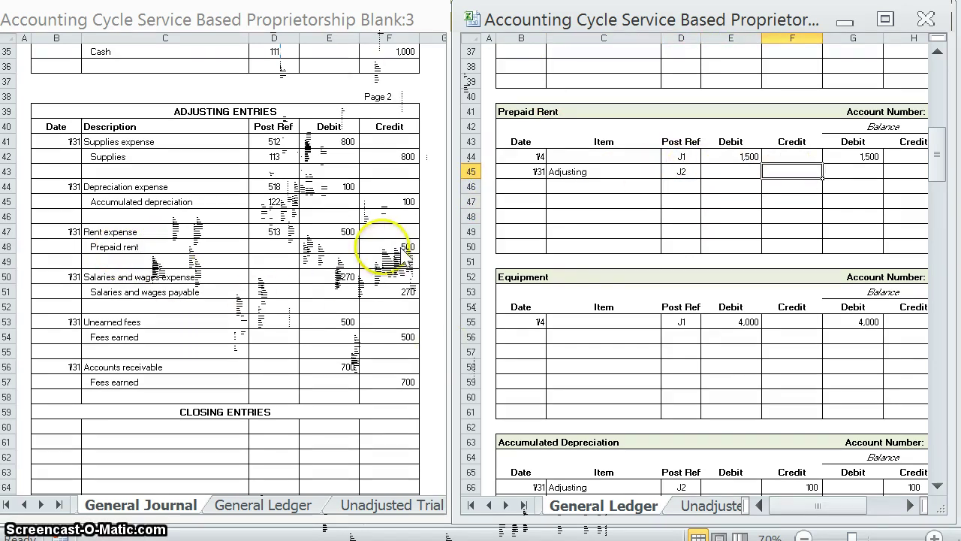
text(500)
key(Tab)
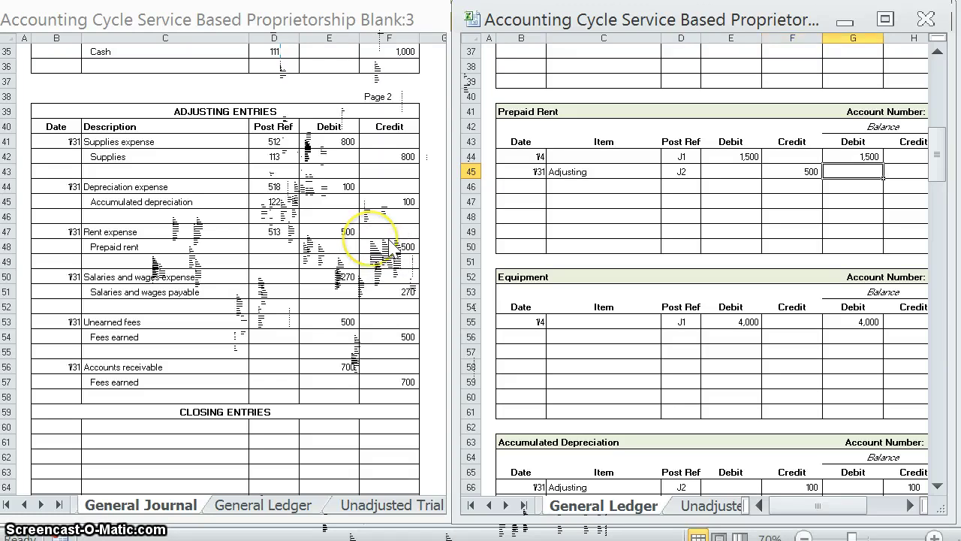
text(1000)
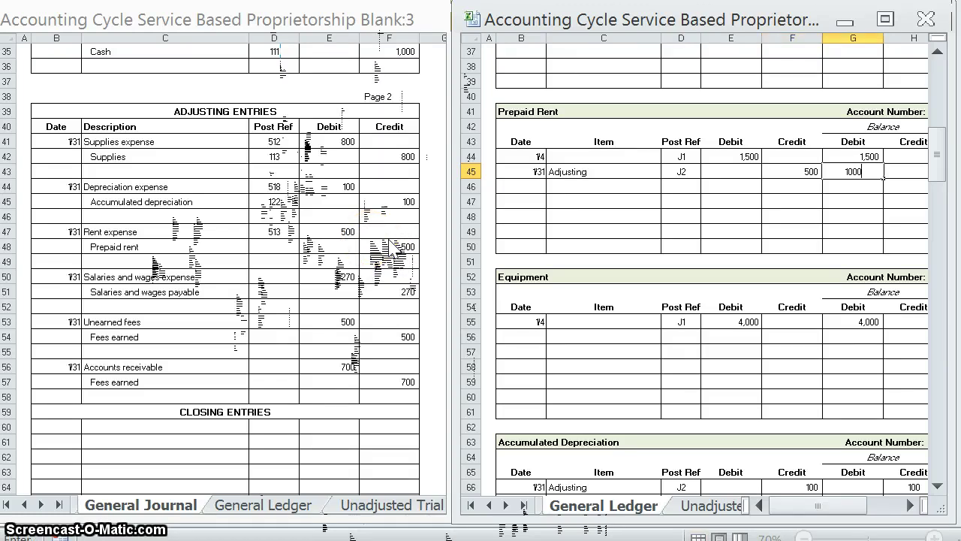
key(Return)
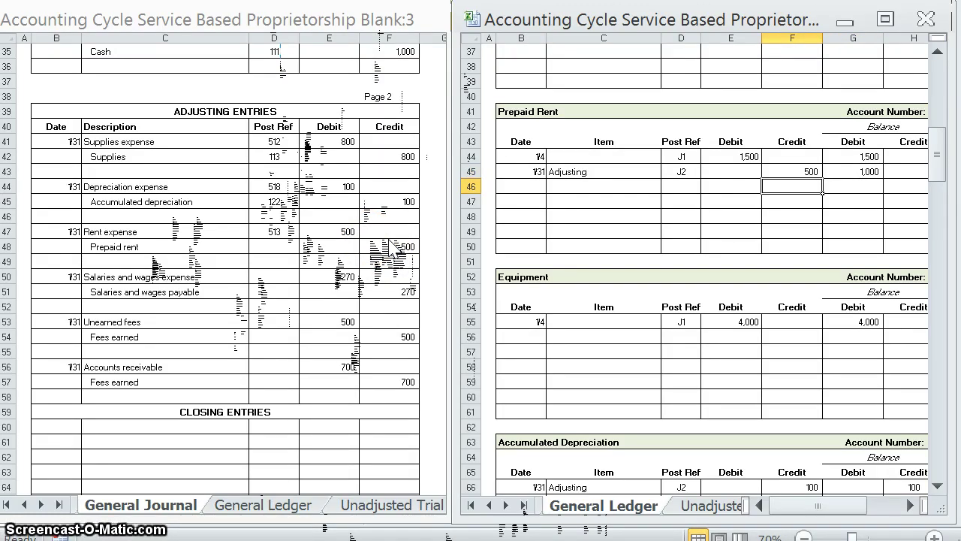
click(267, 247)
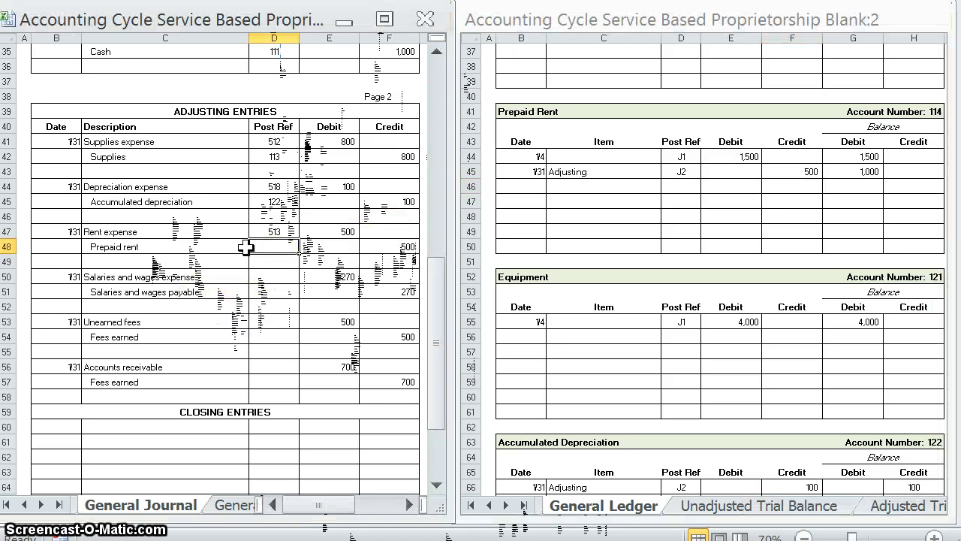
text(114)
key(Return)
click(252, 272)
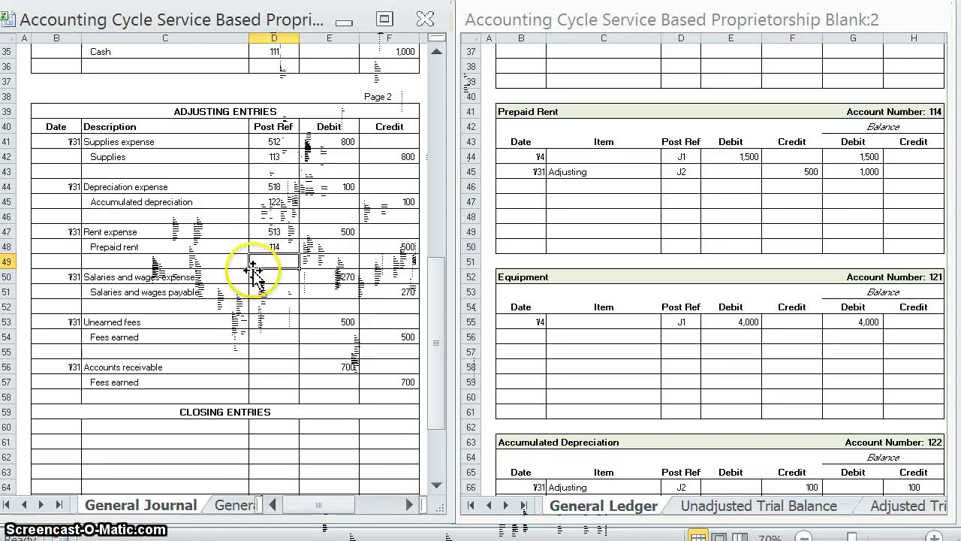
Start a 1/31 Adjusting J2 line under Salaries and Wages Expense in the ledger.
click(554, 286)
scroll(553, 279, down, 20)
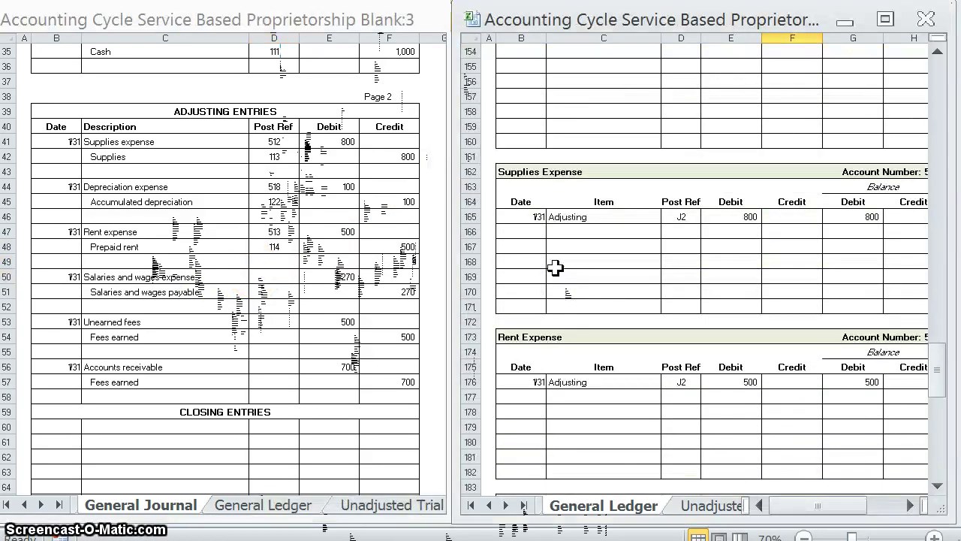
scroll(554, 269, down, 12)
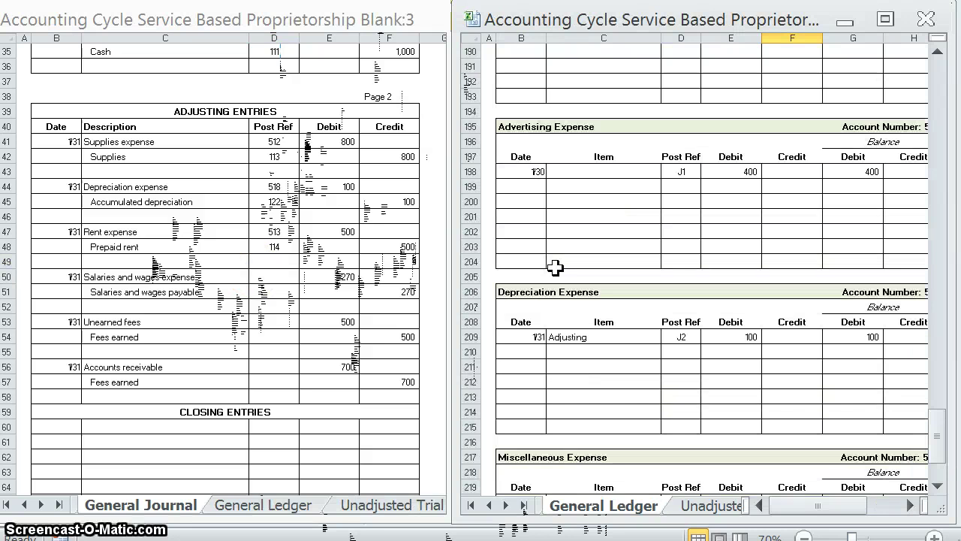
scroll(555, 268, up, 9)
scroll(555, 268, up, 6)
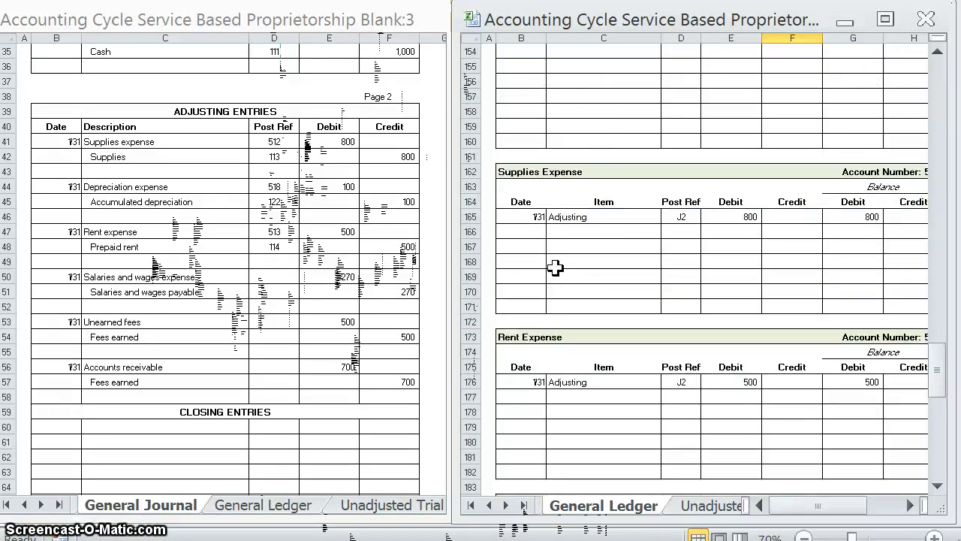
click(525, 187)
text(1)
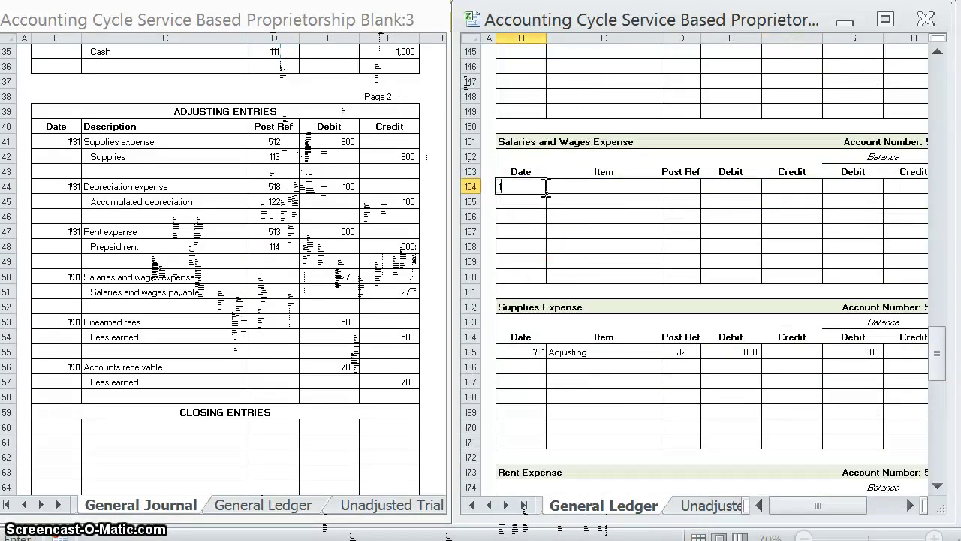
text(/31)
key(Tab)
text(Adjustin)
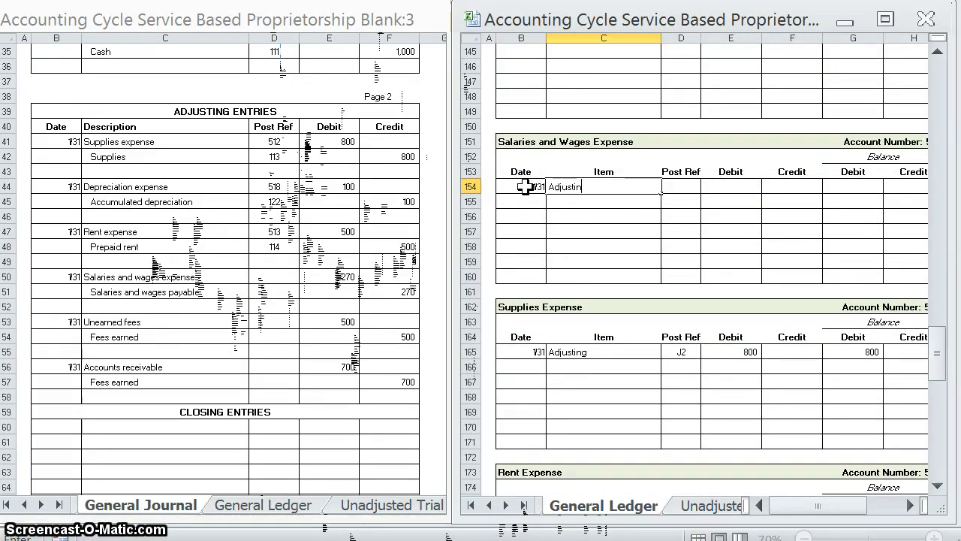
text(g)
key(Tab)
text(J2)
key(Tab)
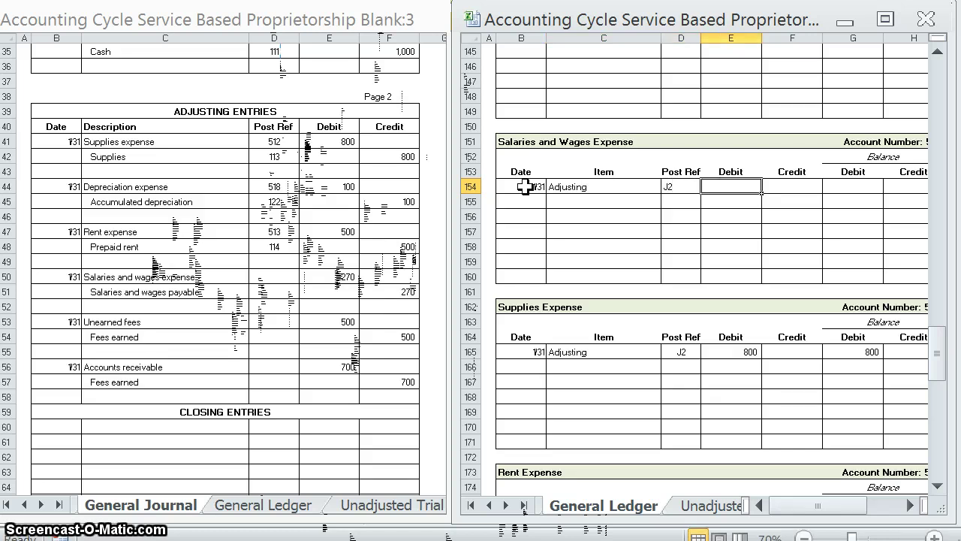
Enter the 270 debit and 270 balance, then select the journal's post-ref cell for salaries expense.
click(643, 256)
click(679, 194)
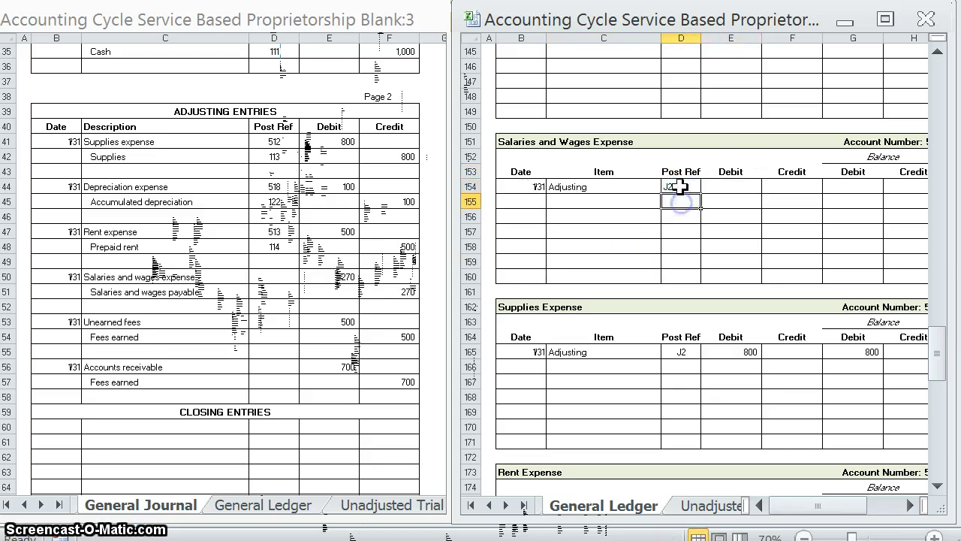
drag(678, 187, 681, 247)
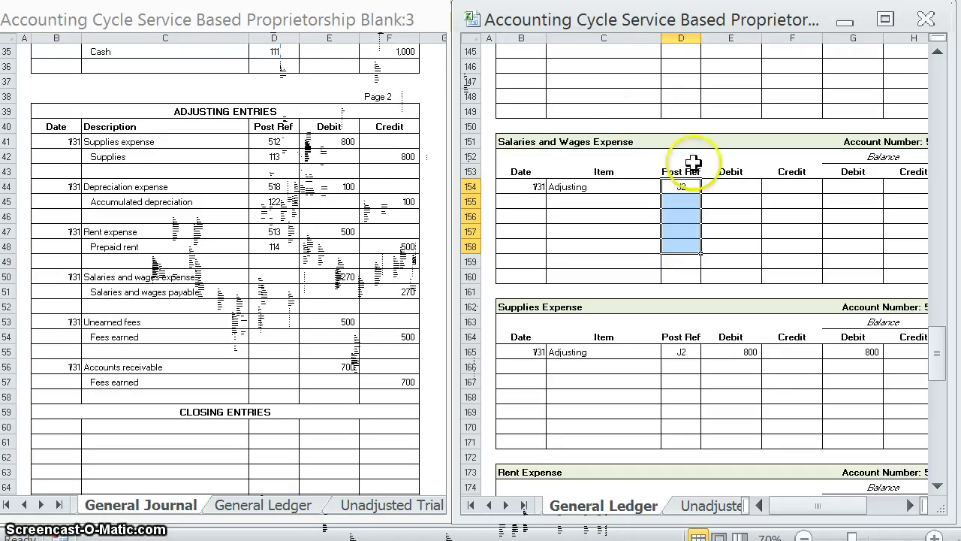
click(714, 188)
text(270)
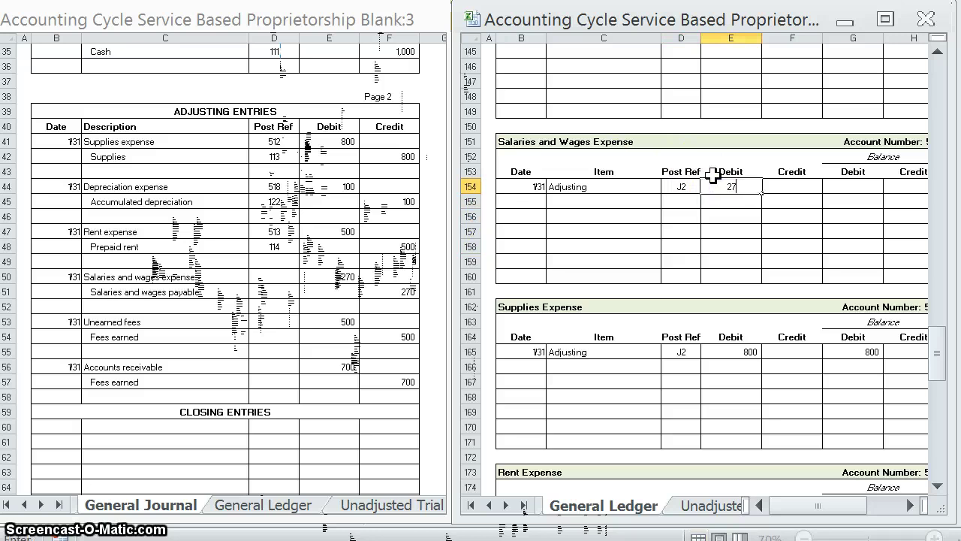
key(Tab)
key(Tab)
text(270)
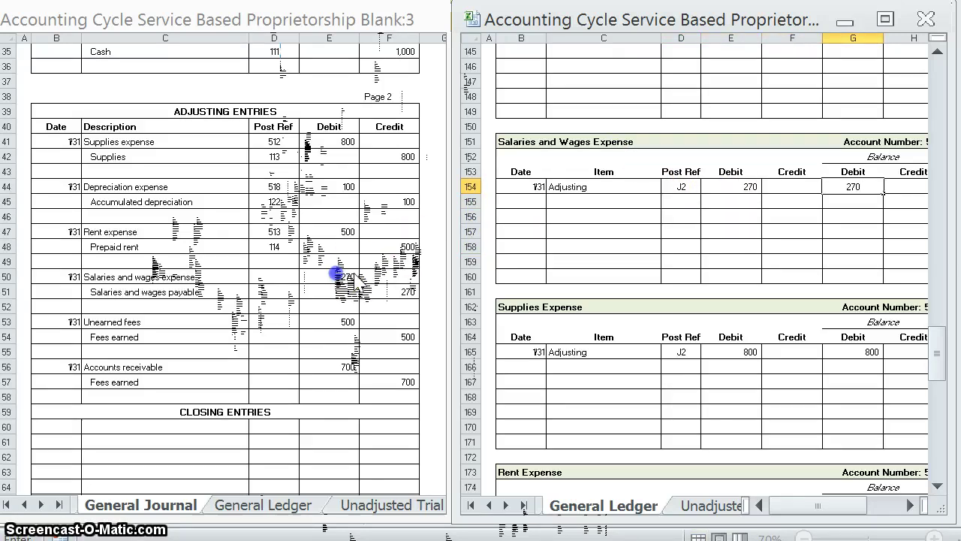
click(277, 276)
Record 511 as the journal post reference for Salaries and Wages Expense.
text(511)
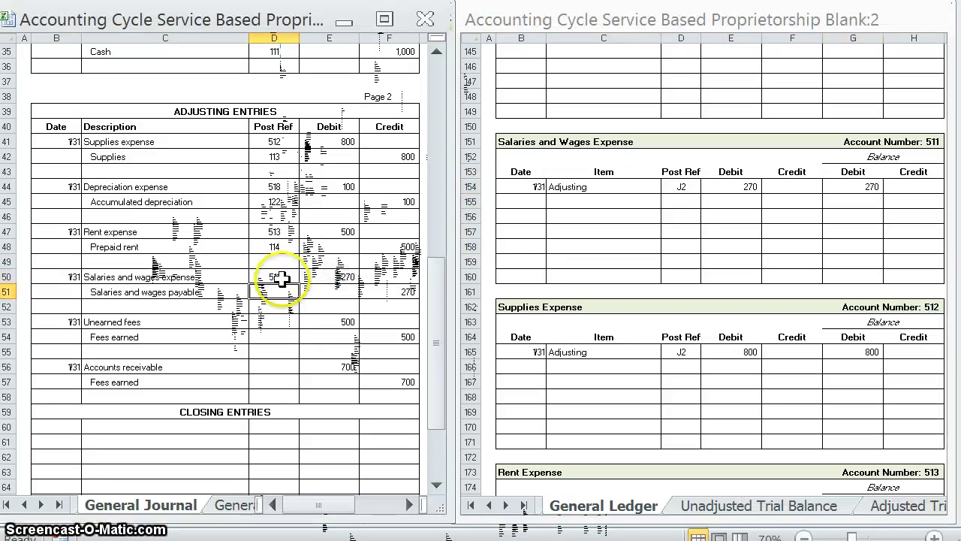
click(854, 236)
scroll(800, 272, up, 20)
scroll(809, 259, up, 6)
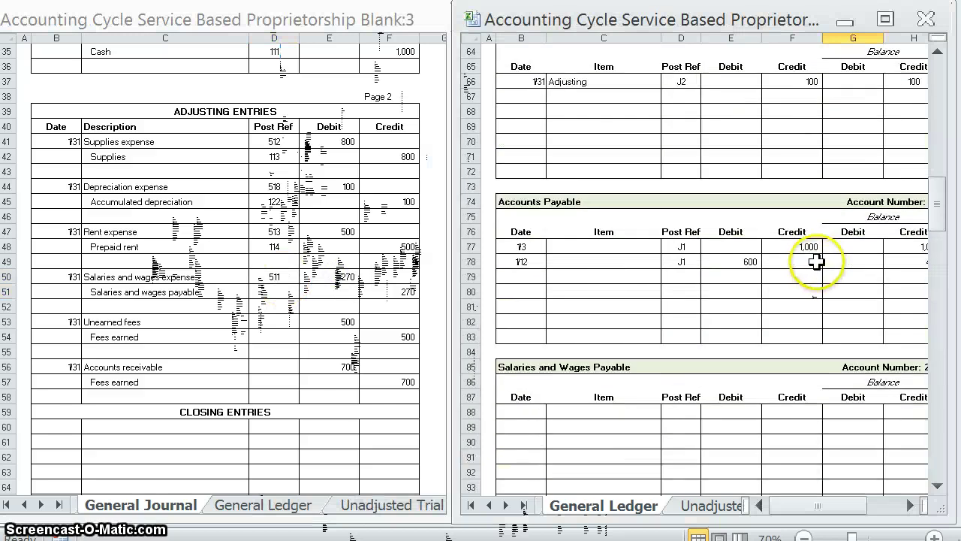
scroll(623, 350, down, 3)
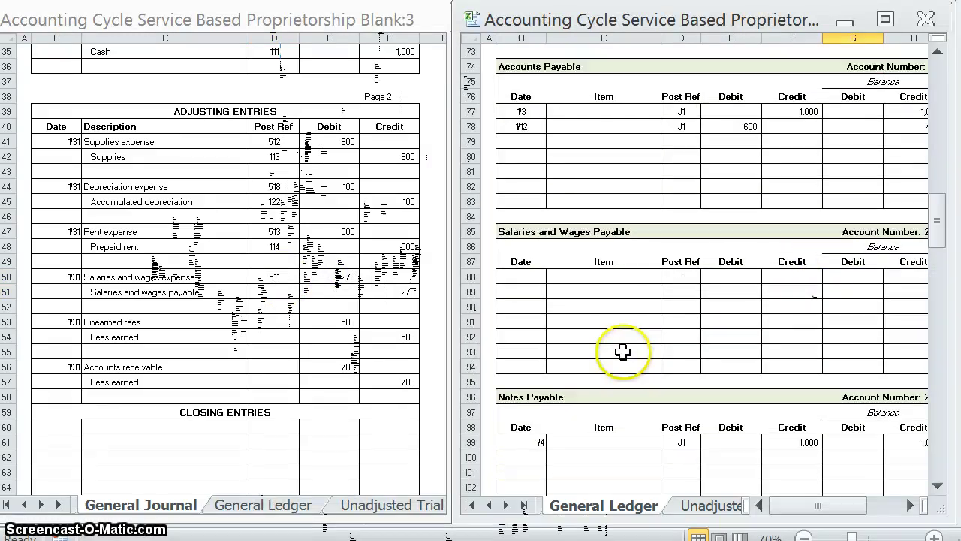
Start a 1/31 Adjusting J2 line under Salaries and Wages Payable in row 88.
click(505, 275)
text(1/31)
key(Tab)
text(Adj)
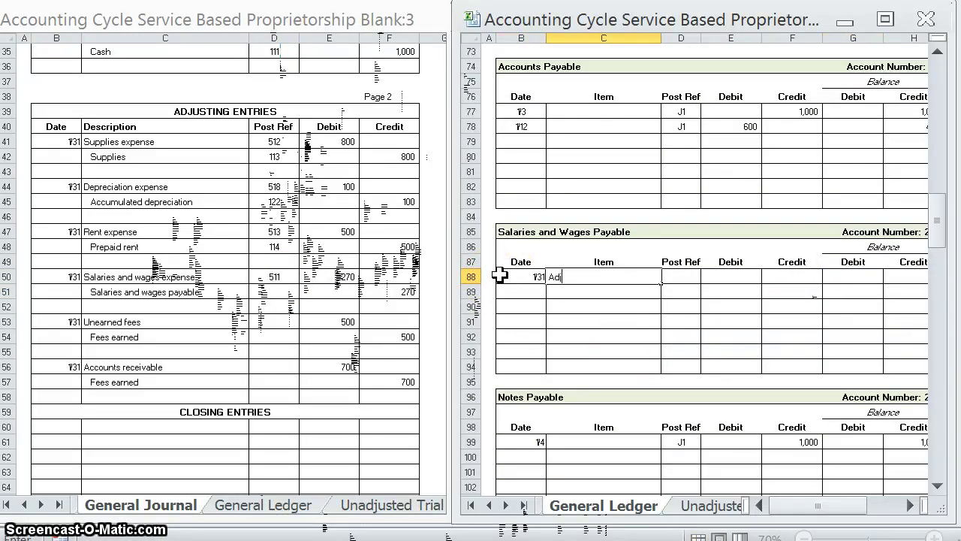
drag(682, 276, 686, 321)
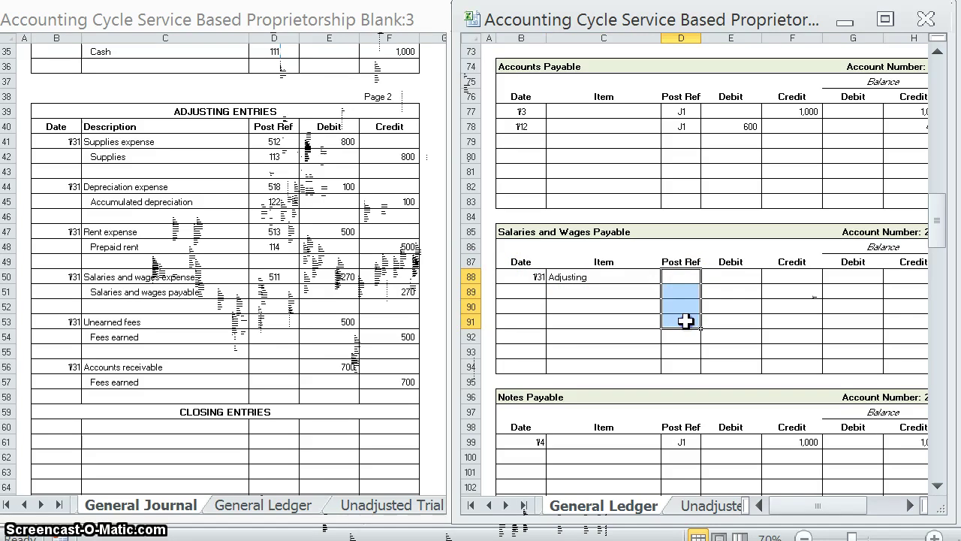
click(671, 275)
text(J2)
key(Tab)
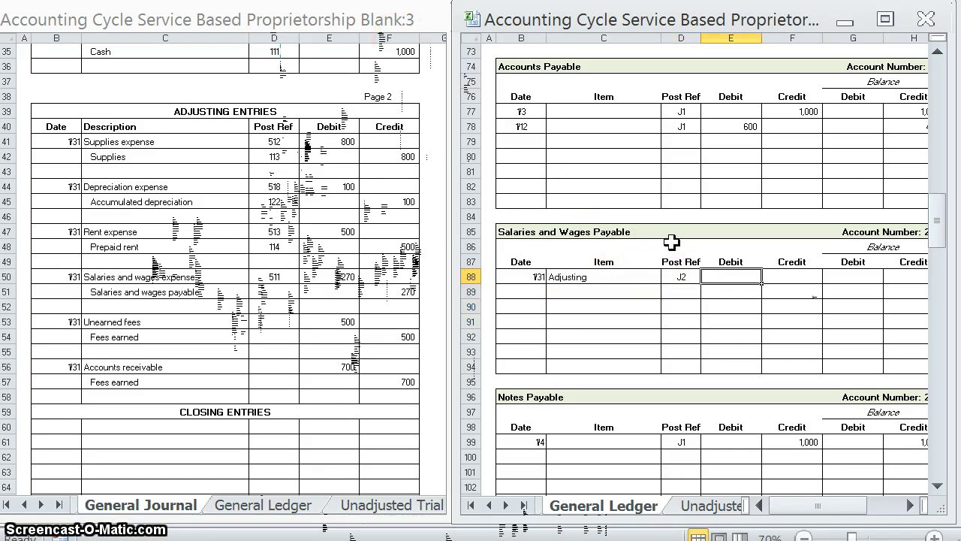
Enter the 270 credit and 270 credit balance, then record 212 in journal cell D51.
key(Tab)
text(27)
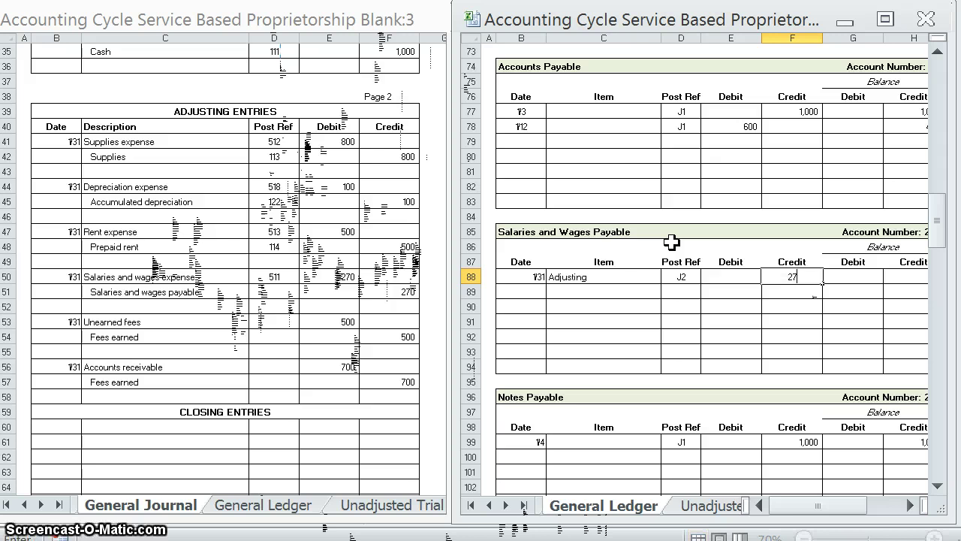
text(0)
key(Tab)
key(Tab)
text(27)
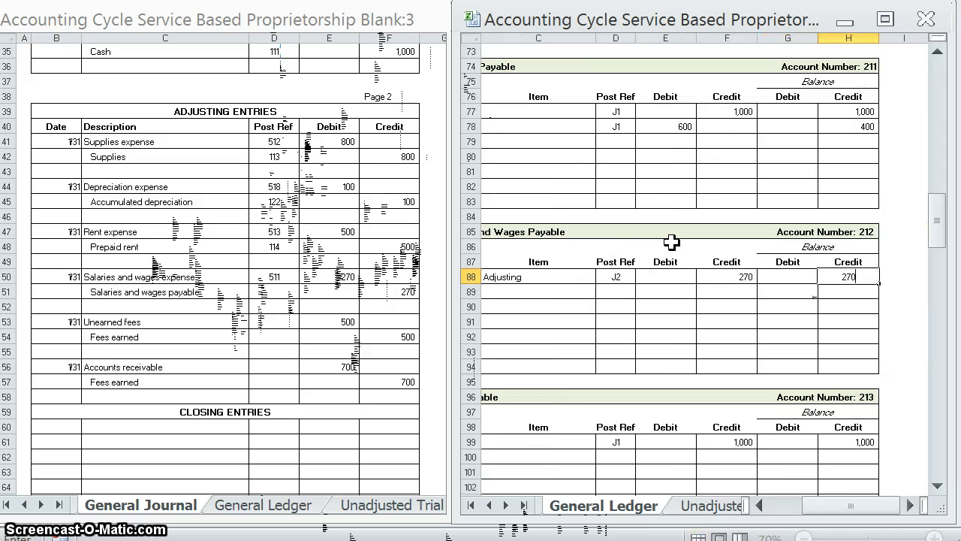
text(0)
click(686, 279)
key(Left)
key(Left)
key(Left)
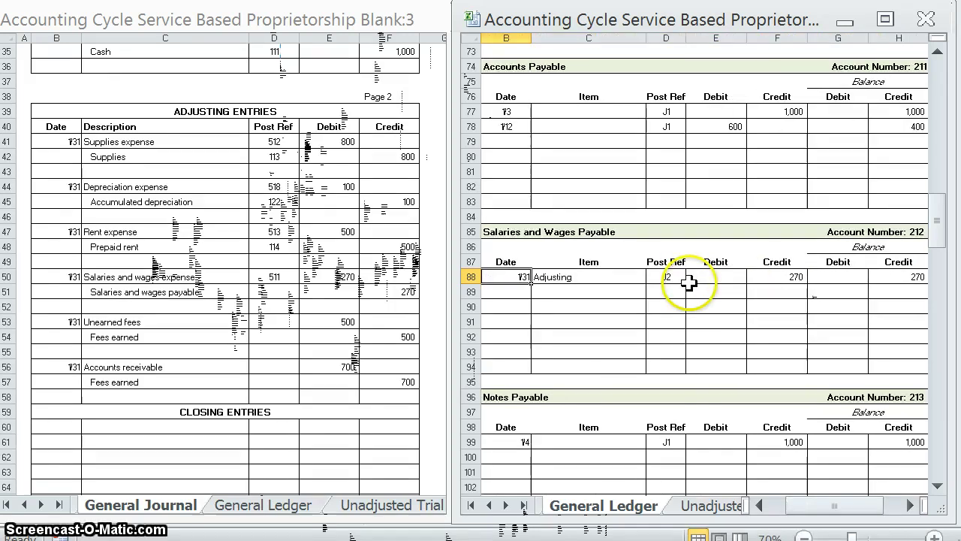
click(273, 291)
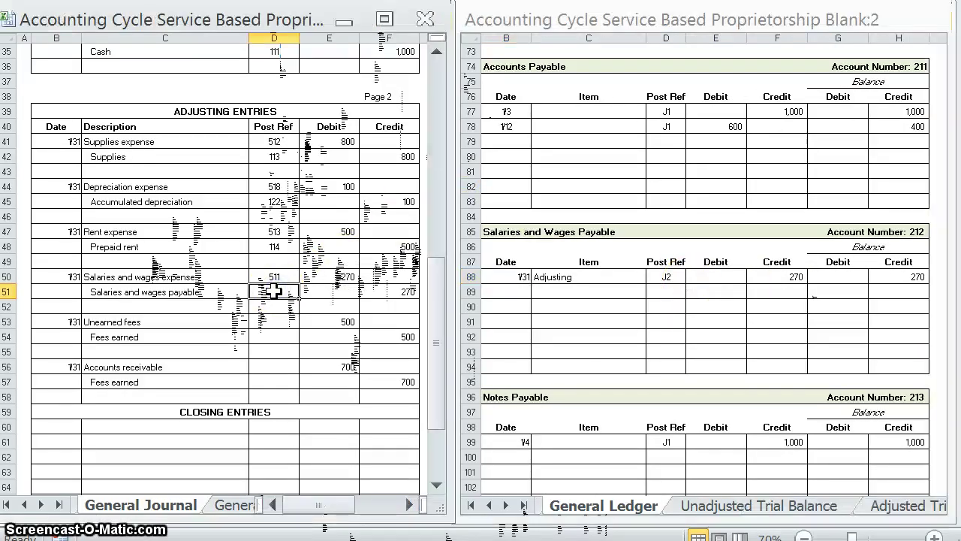
key(Return)
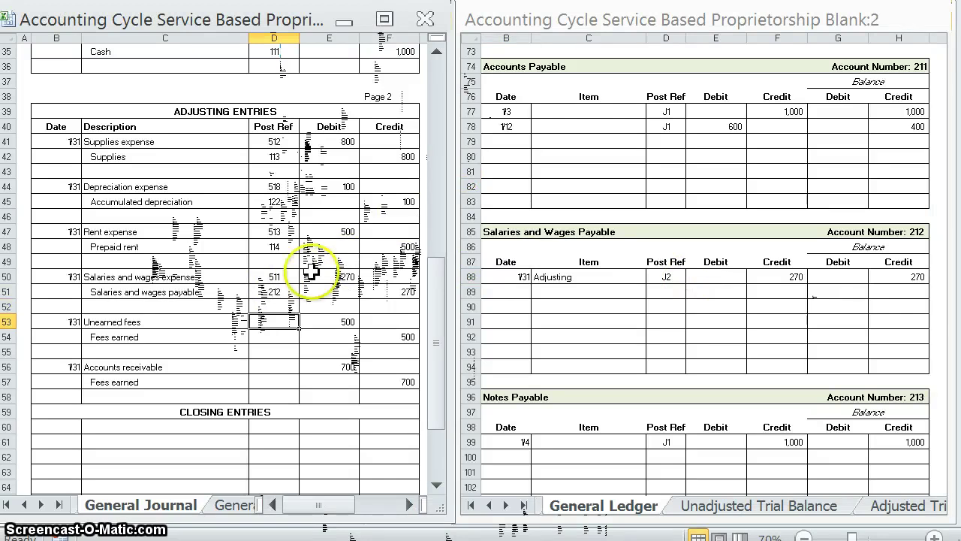
Start a 1/31 Adjusting line under Unearned Fees in the ledger.
click(606, 329)
scroll(622, 247, down, 6)
scroll(622, 210, down, 3)
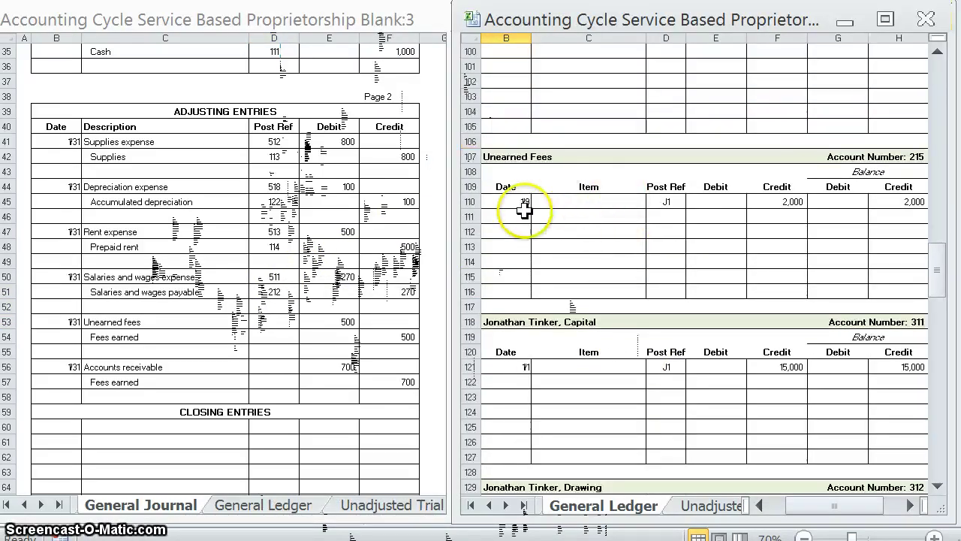
click(501, 216)
text(1/31)
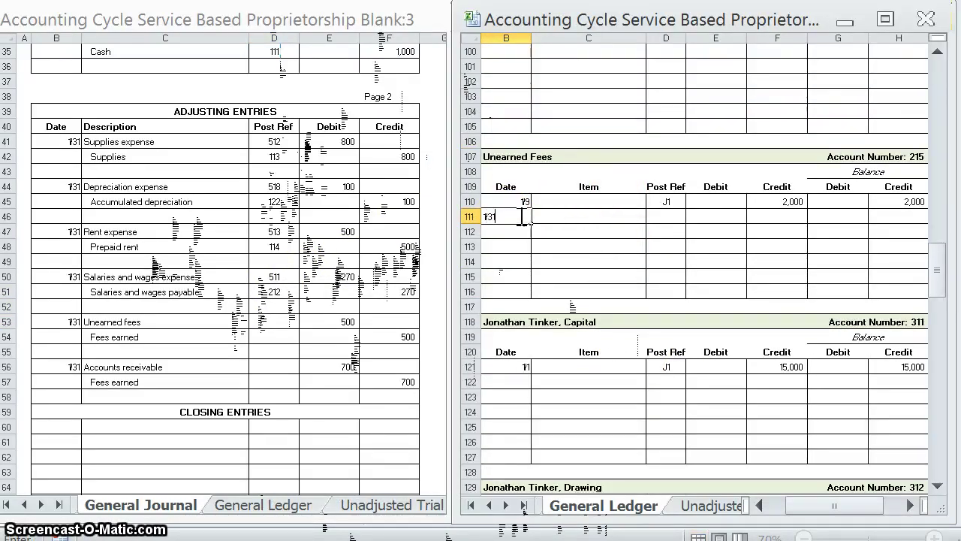
key(Tab)
text(A)
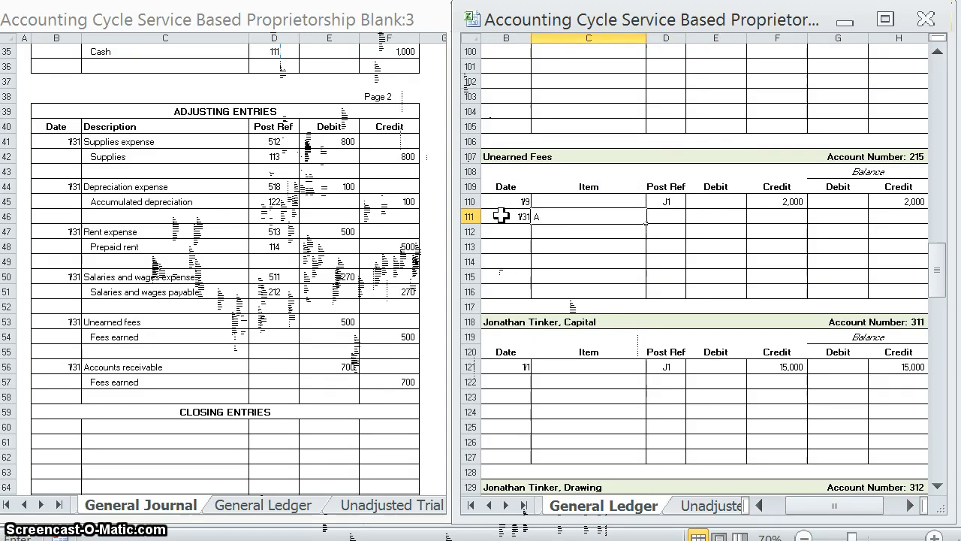
text(djusting)
click(659, 217)
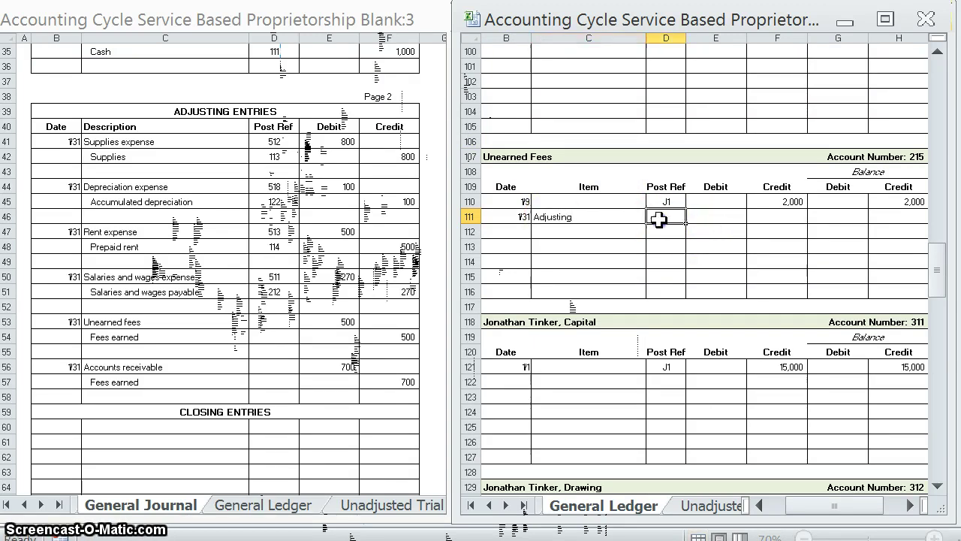
key(Tab)
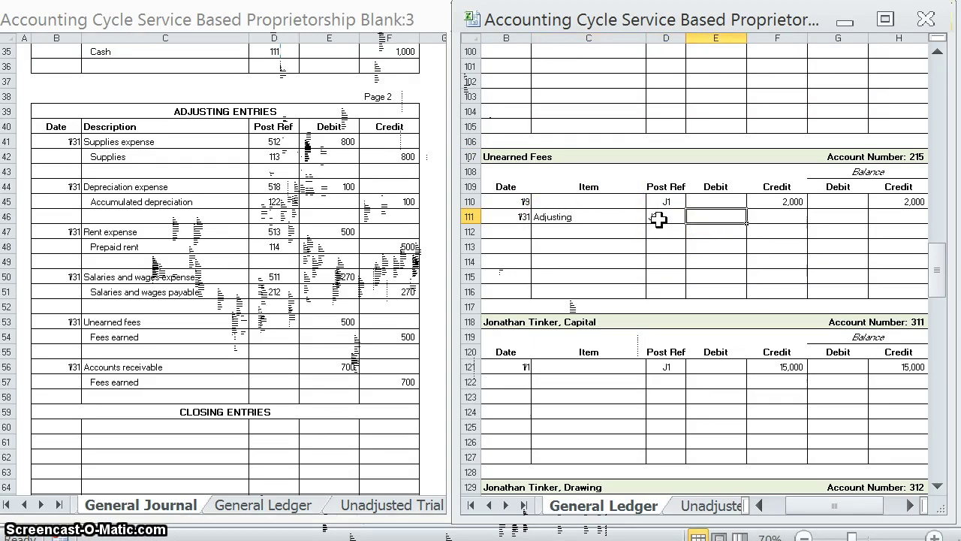
Enter the 500 debit and 1,500 credit balance, checking it against the prior 2,000.
drag(659, 218, 656, 244)
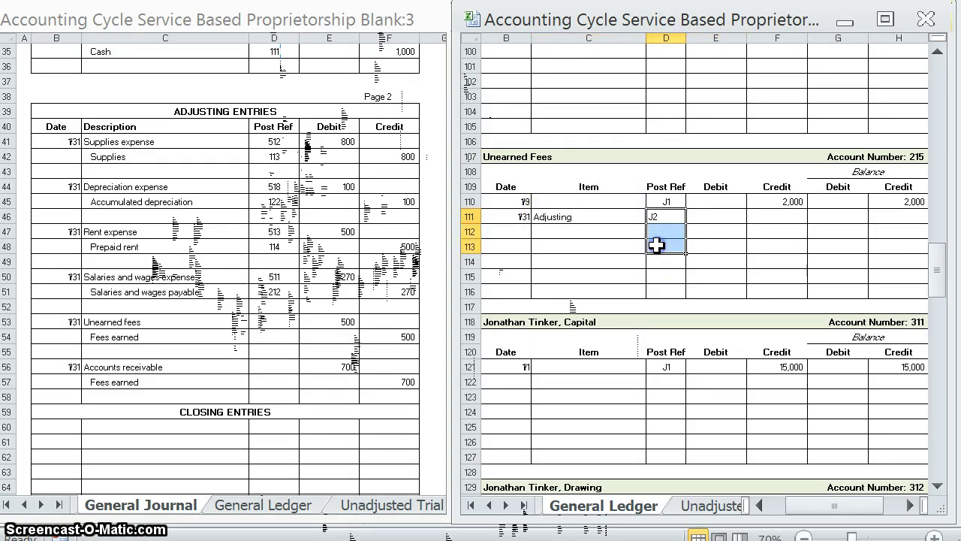
click(768, 217)
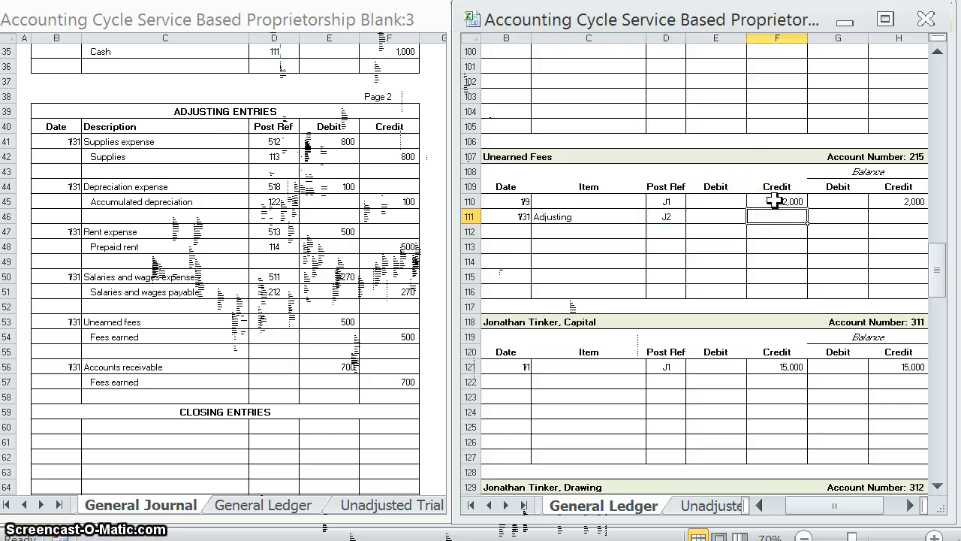
key(Left)
text(500)
key(Tab)
key(Tab)
key(Tab)
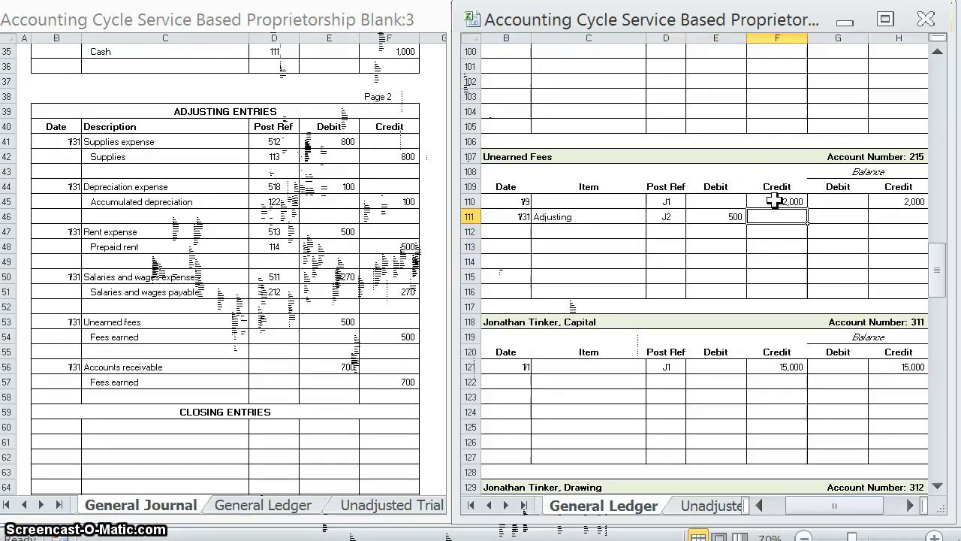
text(1500)
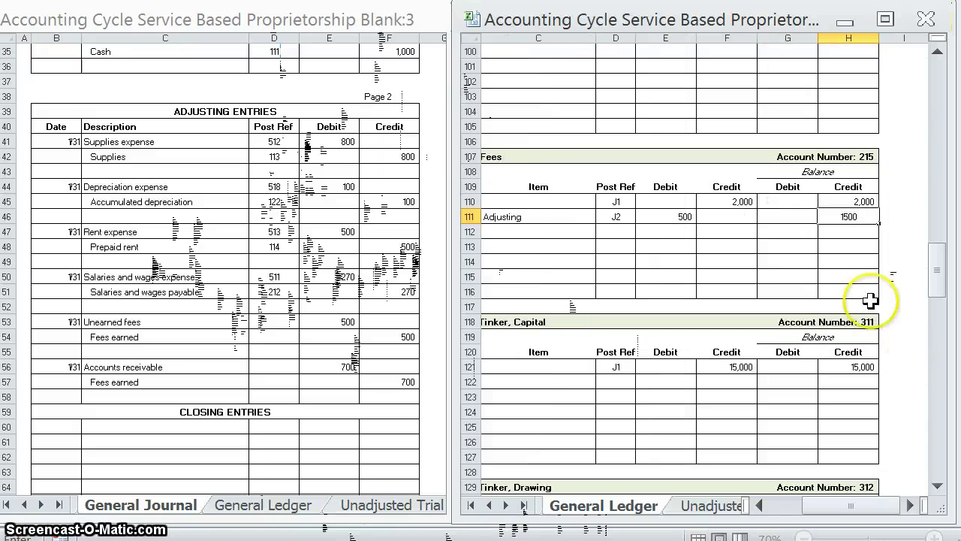
click(859, 275)
click(856, 217)
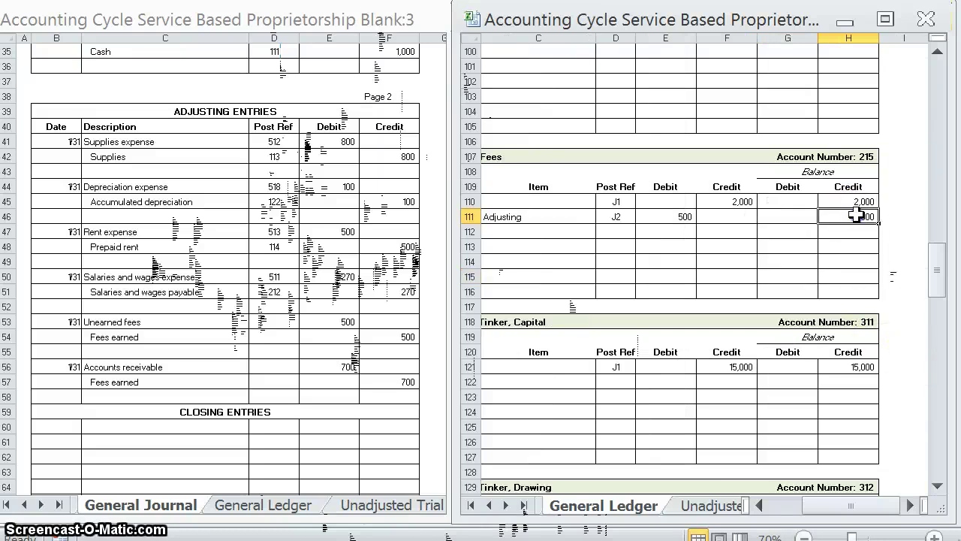
click(858, 200)
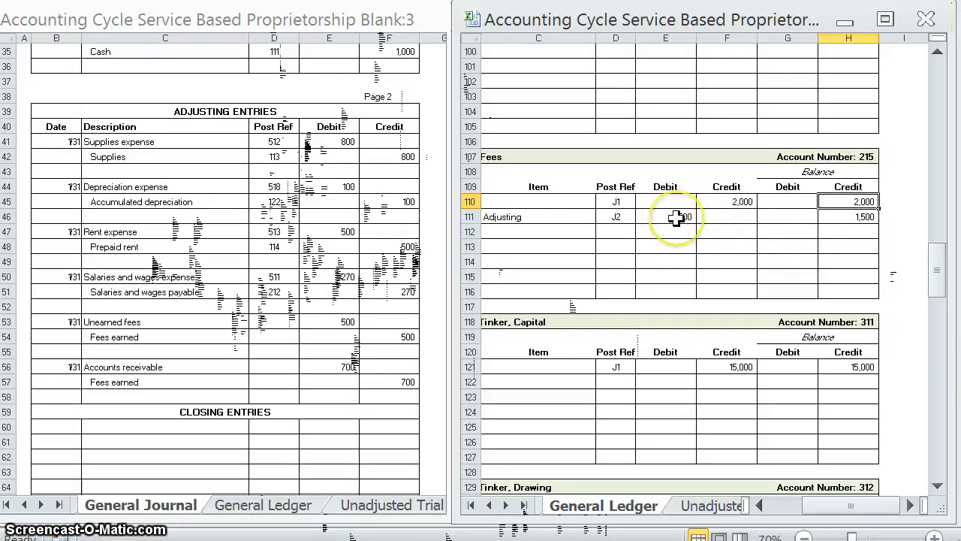
click(856, 216)
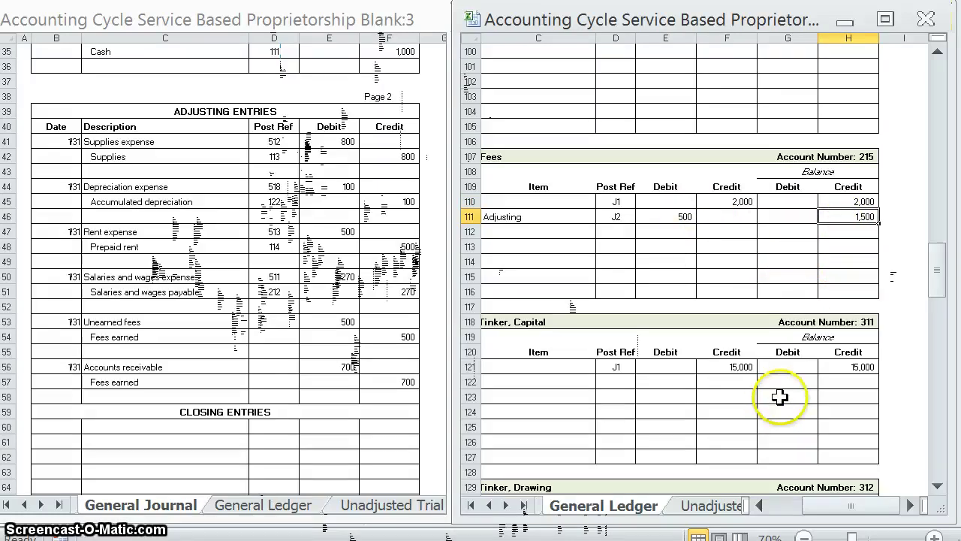
click(760, 505)
Record 215 as the journal post reference for Unearned Fees.
click(259, 321)
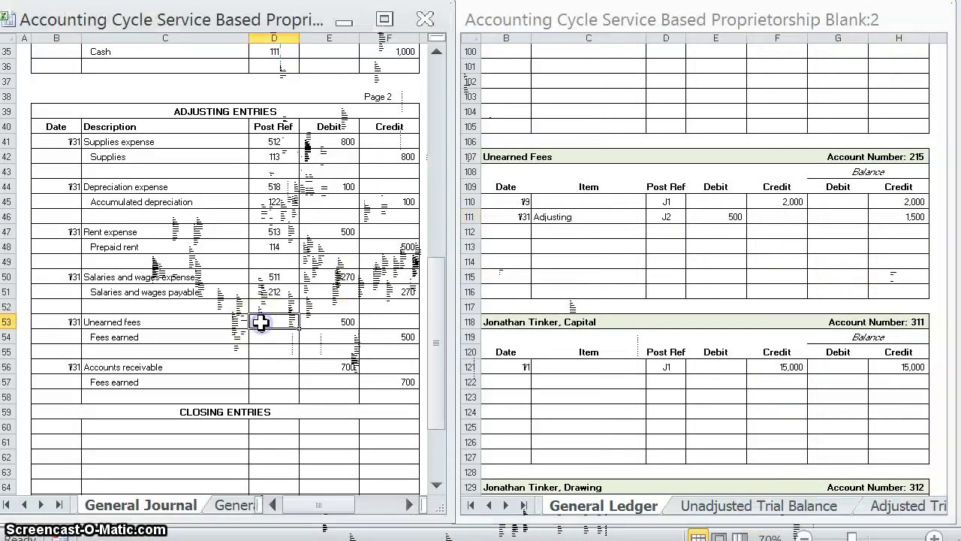
text(5)
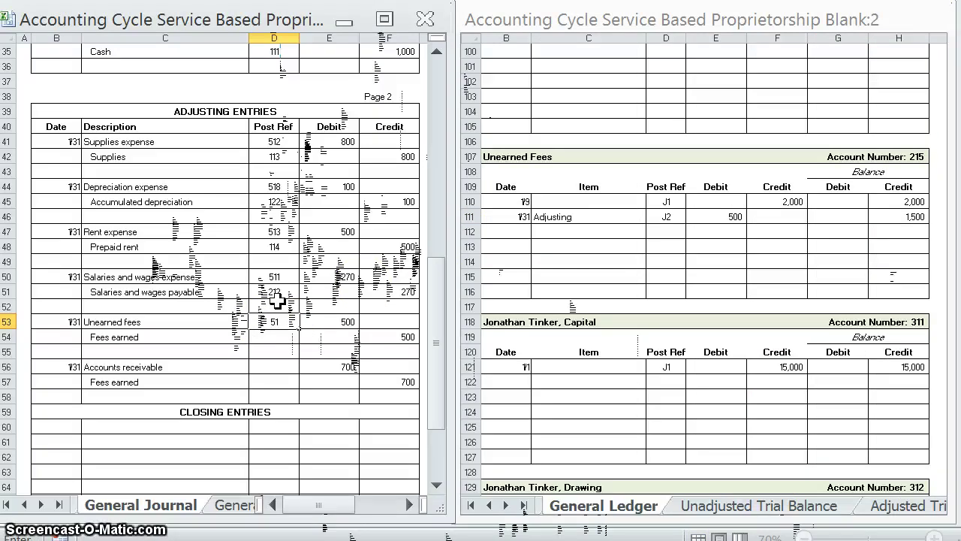
click(716, 273)
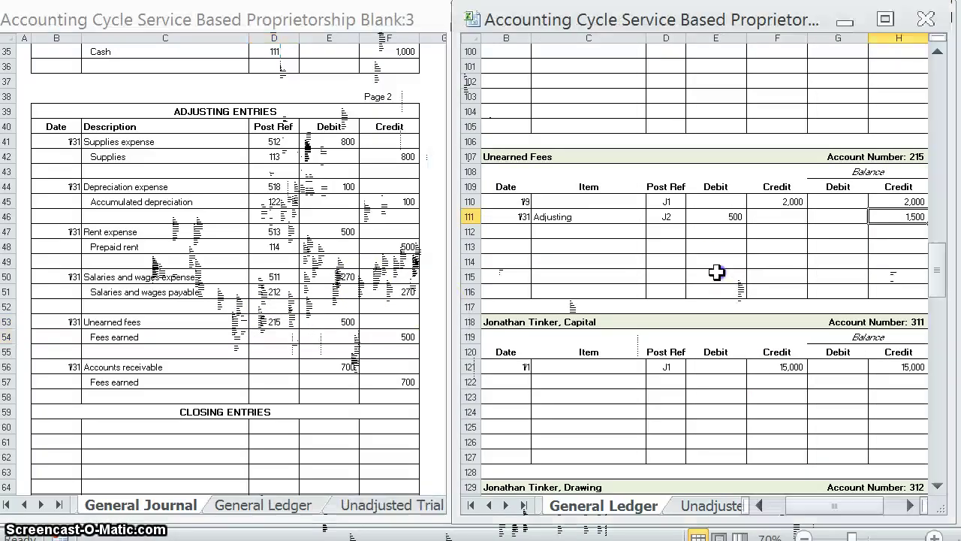
Add a 1/31 Adjusting J2 line under Fees Earned, replacing the mistyped J1 reference.
scroll(716, 272, down, 6)
scroll(716, 273, down, 3)
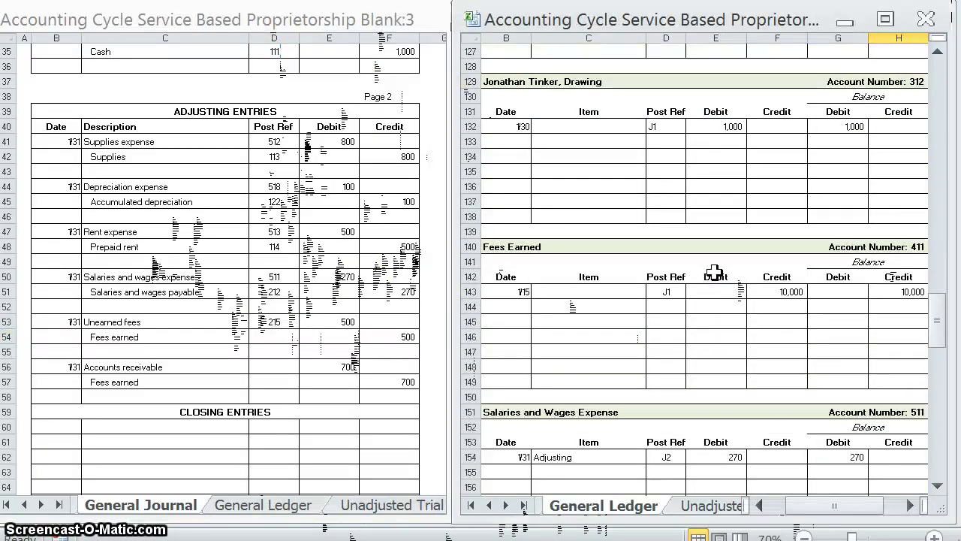
click(503, 305)
text(1/31)
key(Tab)
key(Tab)
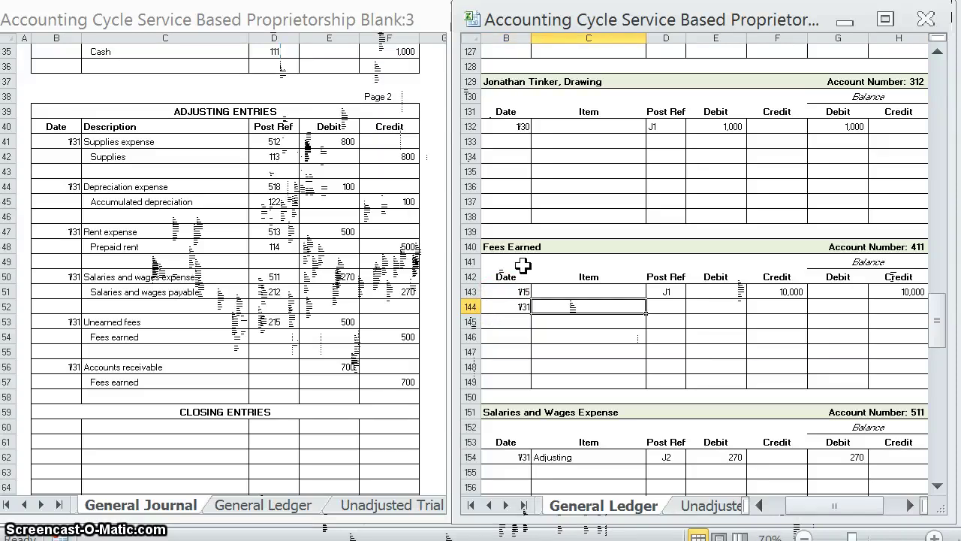
text(J1)
key(Tab)
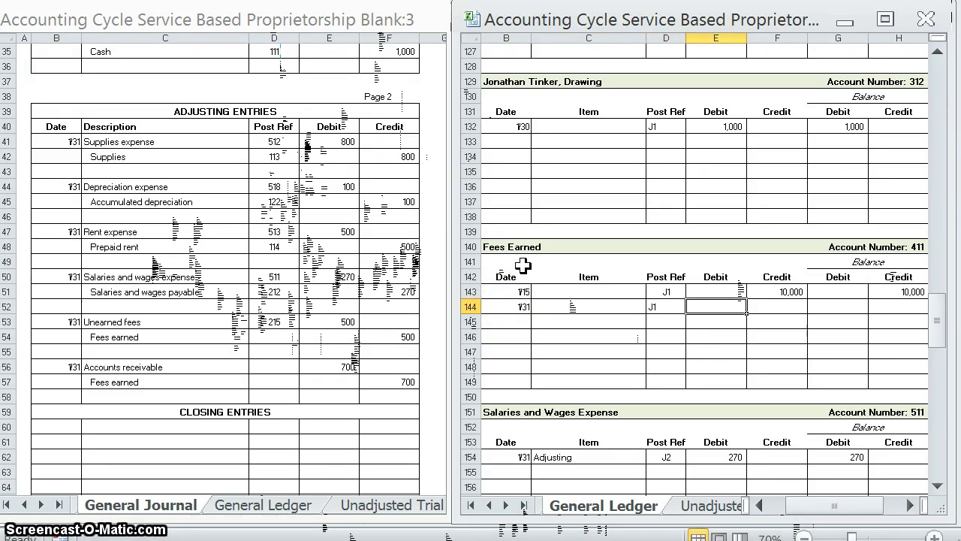
key(Tab)
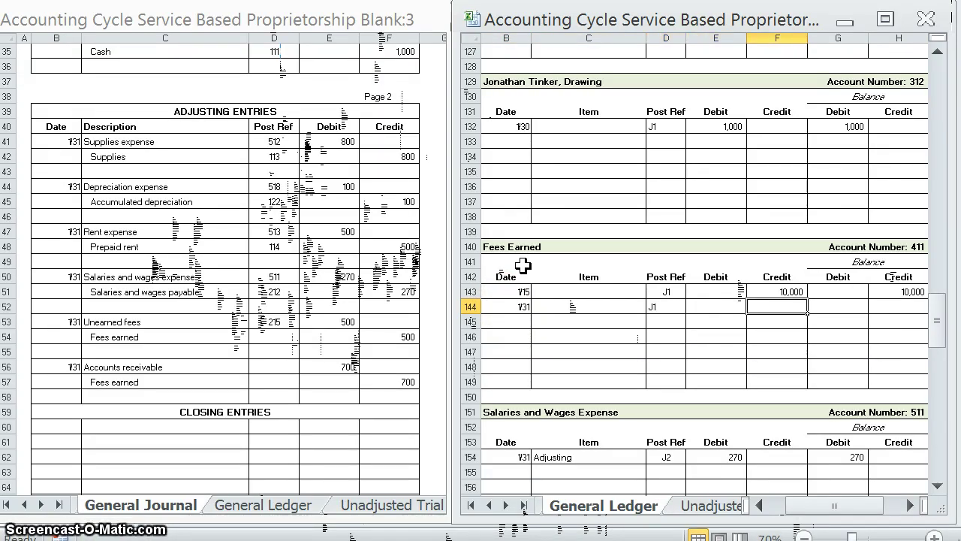
text(5)
key(shift+Tab)
key(shift+Tab)
key(shift+Tab)
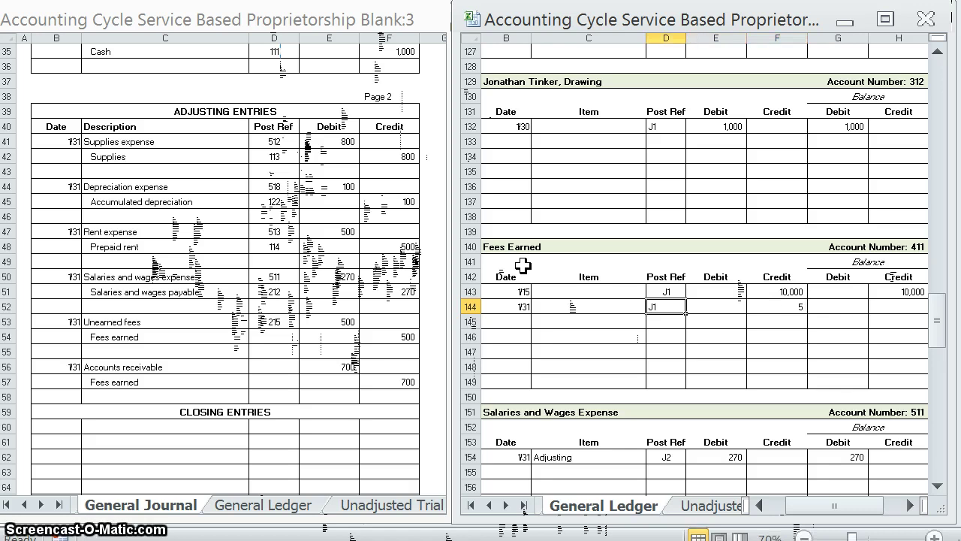
text(Adjusting)
key(Tab)
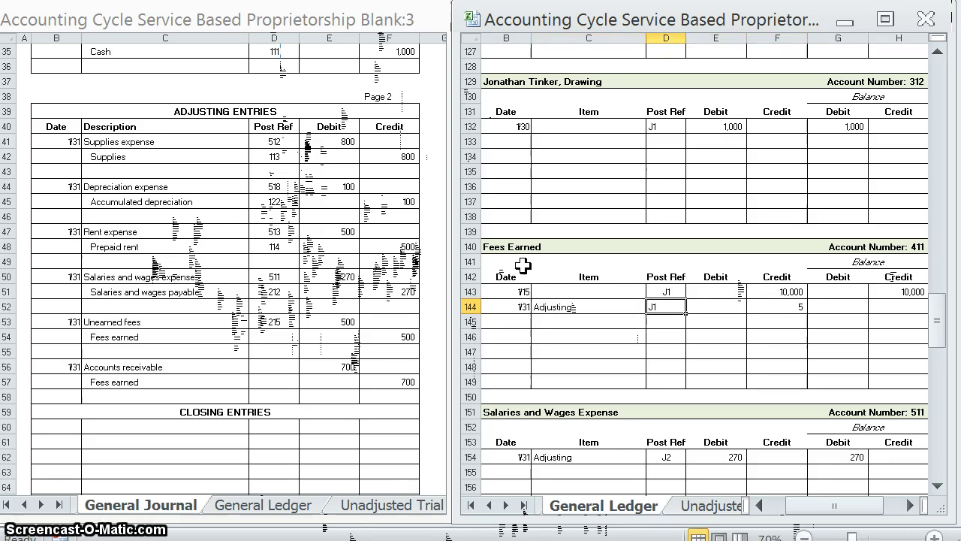
text(J2)
key(Tab)
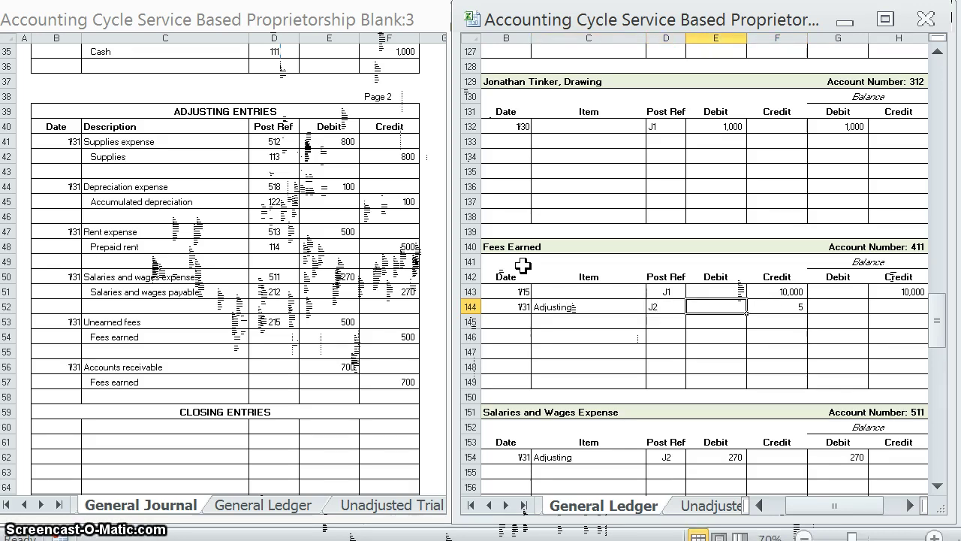
Correct the Fees Earned credit to 500 and enter the 10,500 credit balance.
click(651, 306)
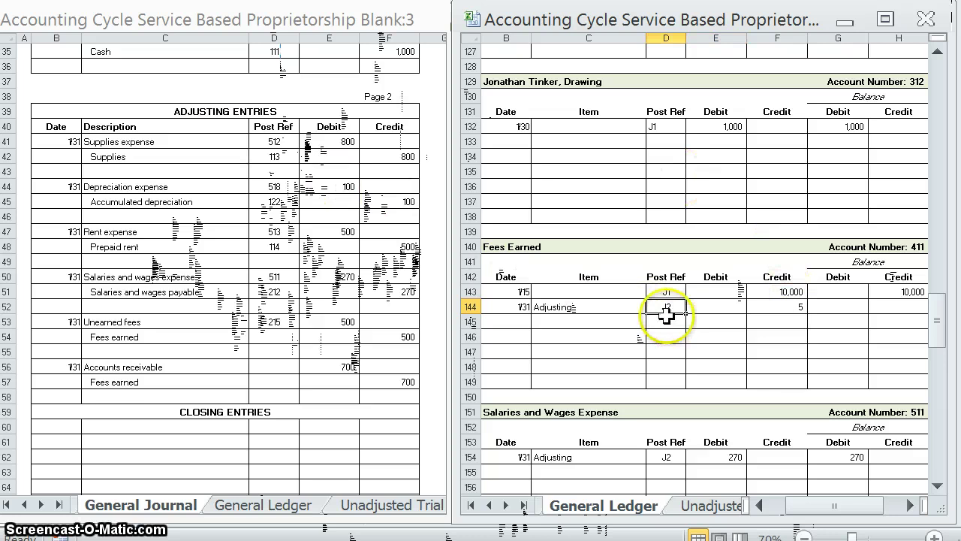
drag(661, 318, 660, 347)
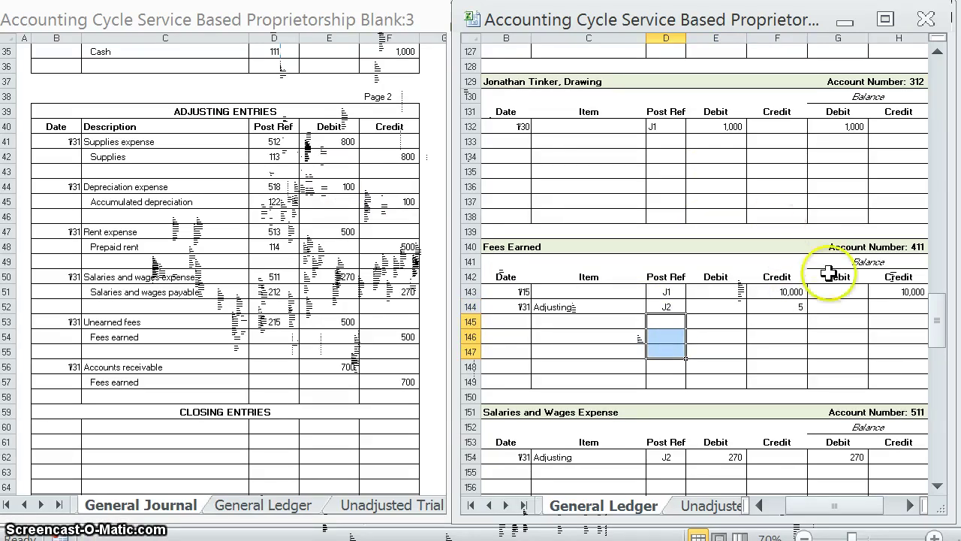
click(795, 308)
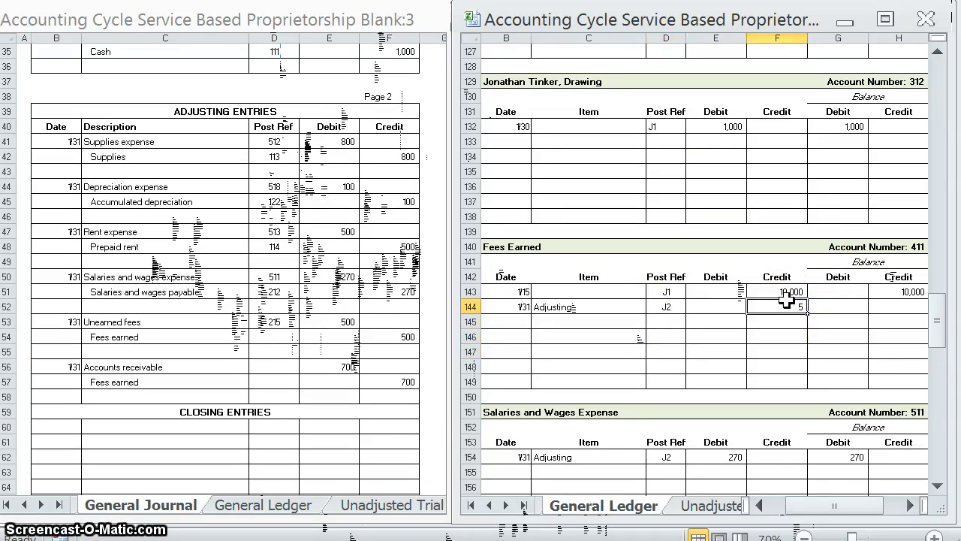
text(500)
key(Tab)
key(Tab)
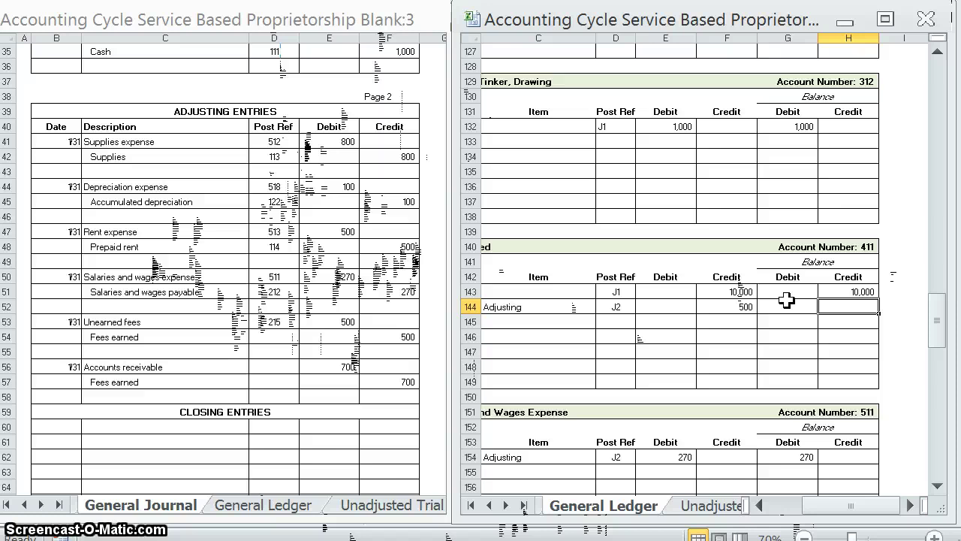
text(10,500)
key(Return)
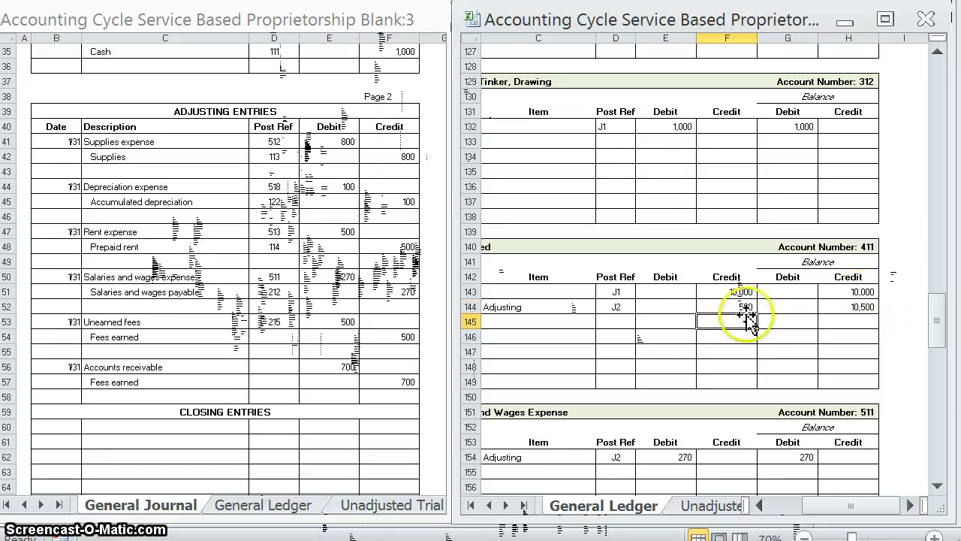
click(849, 322)
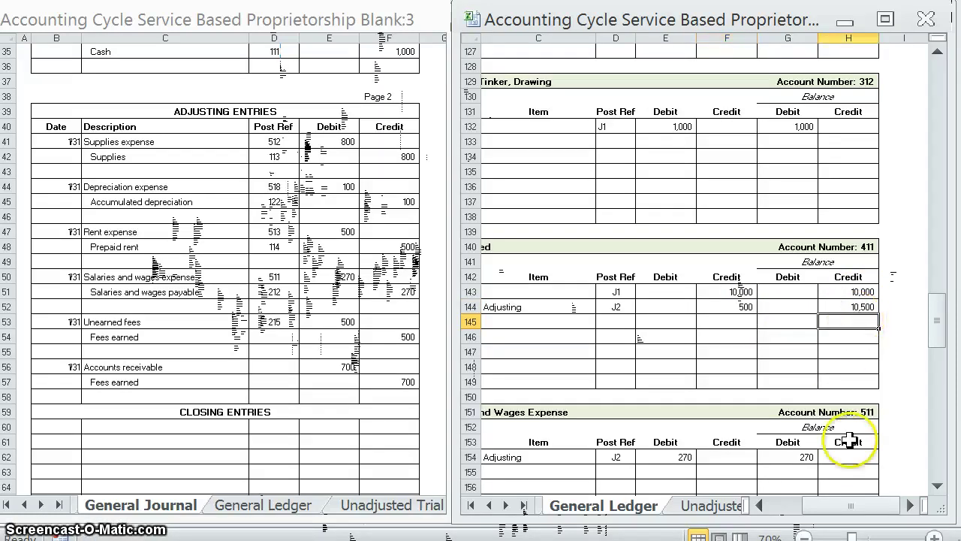
click(800, 506)
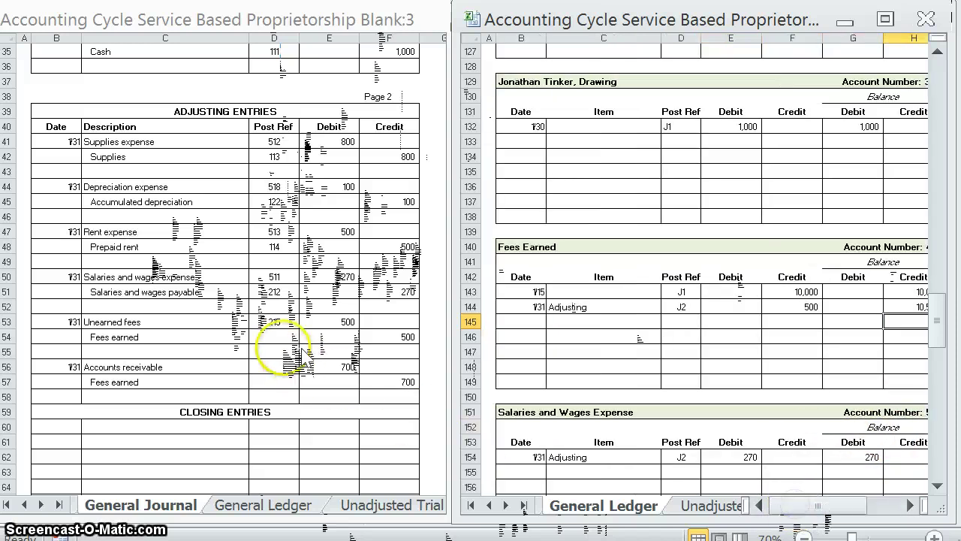
Record 411 as the journal post reference for Fees Earned.
click(272, 336)
text(411)
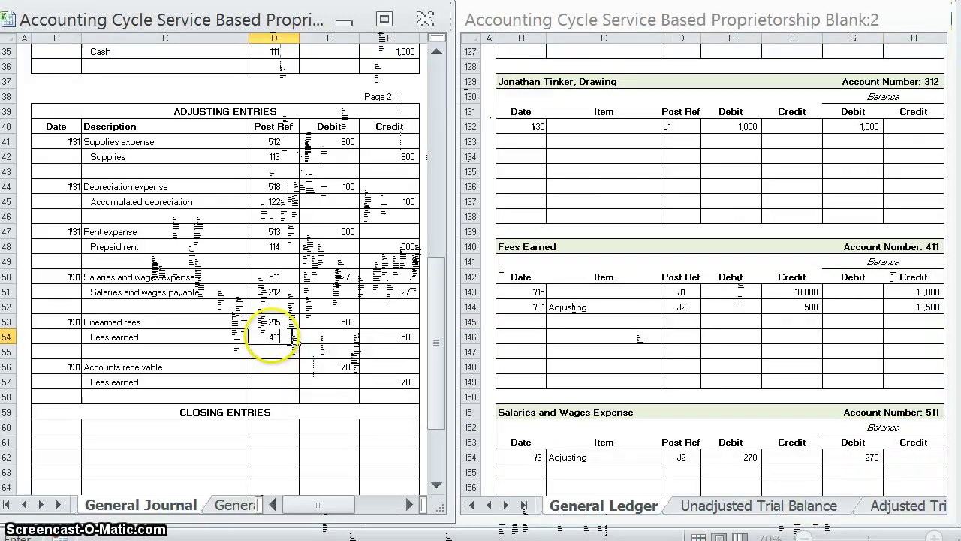
key(Return)
key(Return)
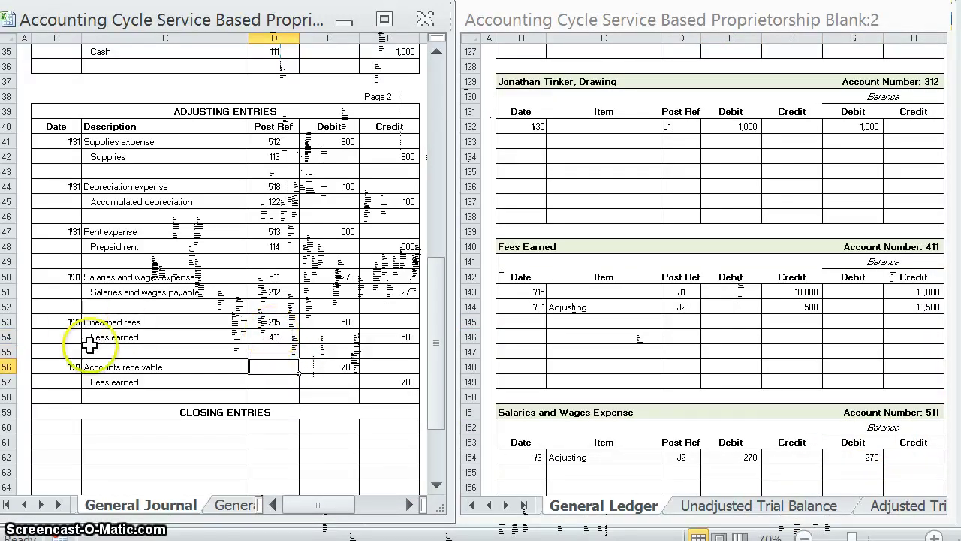
Start a 1/31 Adjusting J2 line under Accounts Receivable in row 21.
click(551, 333)
scroll(558, 311, up, 20)
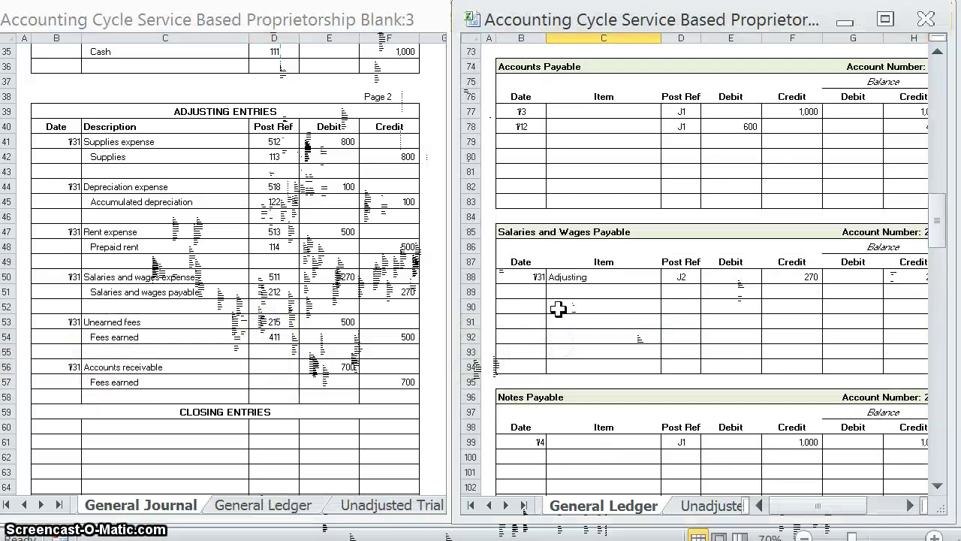
scroll(536, 259, up, 3)
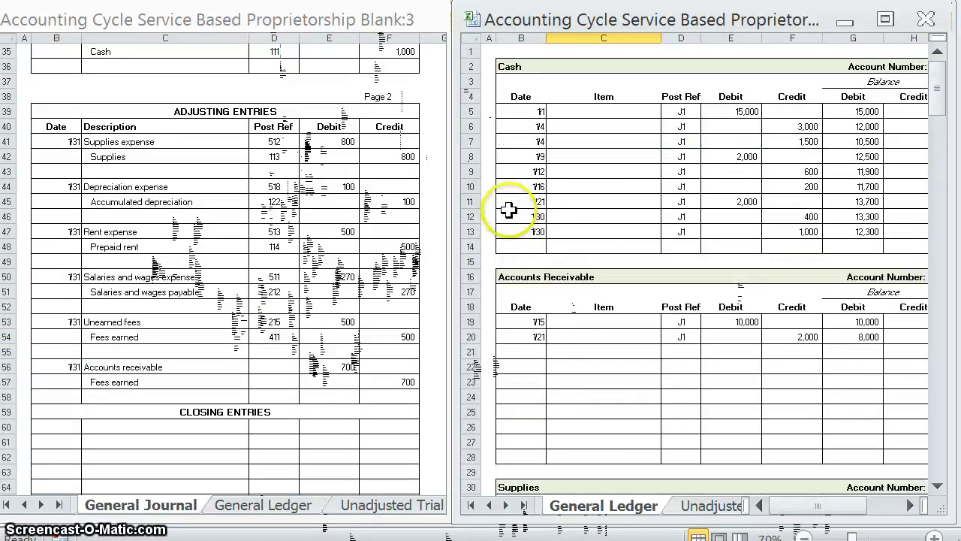
click(505, 215)
click(527, 352)
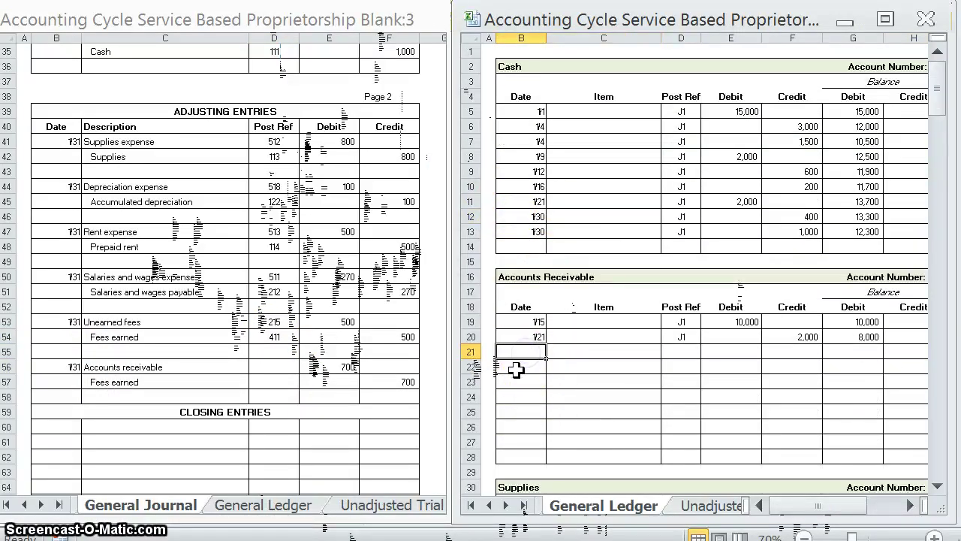
text(1/31)
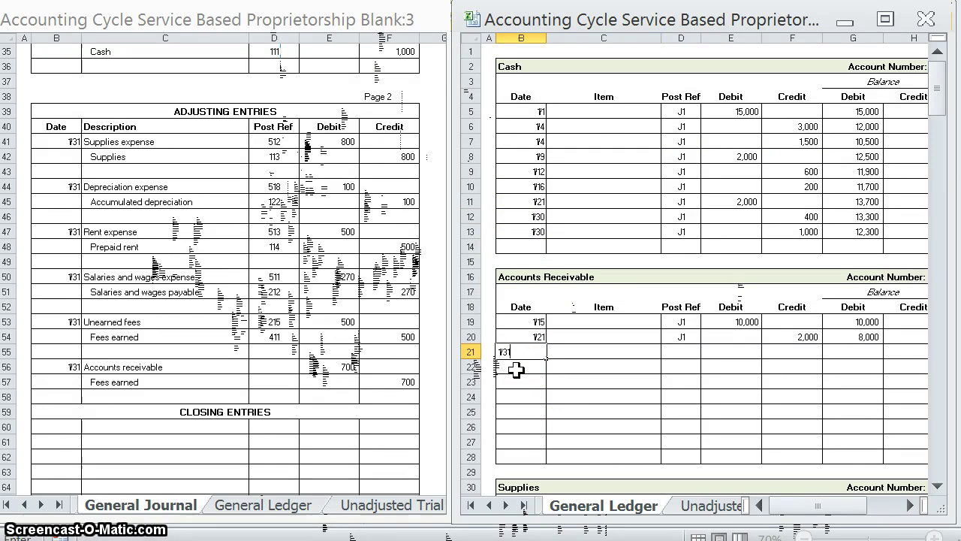
key(Tab)
text(Adjust)
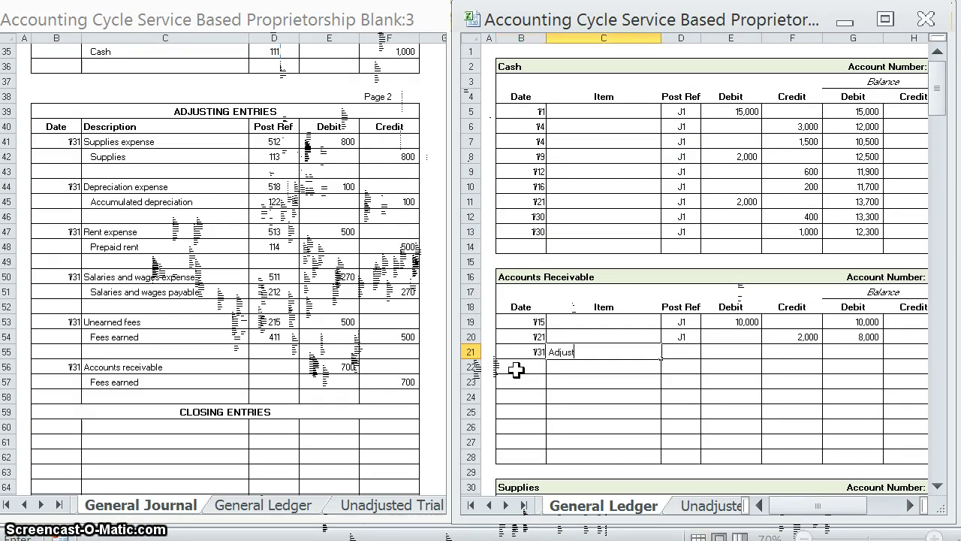
text(ing)
key(Tab)
text(J2)
key(Tab)
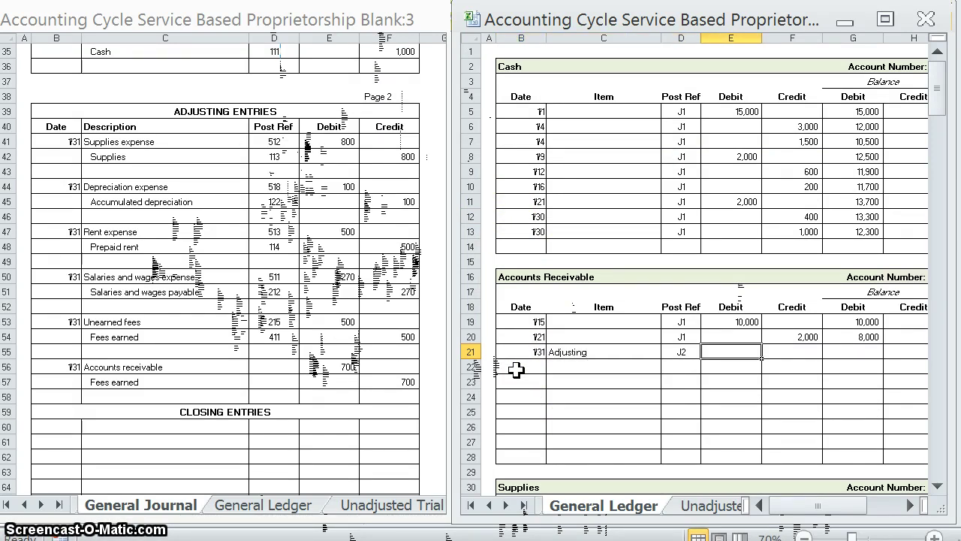
Enter the 700 debit and 8,700 balance, then select journal post-ref cell D56.
text(700)
key(Tab)
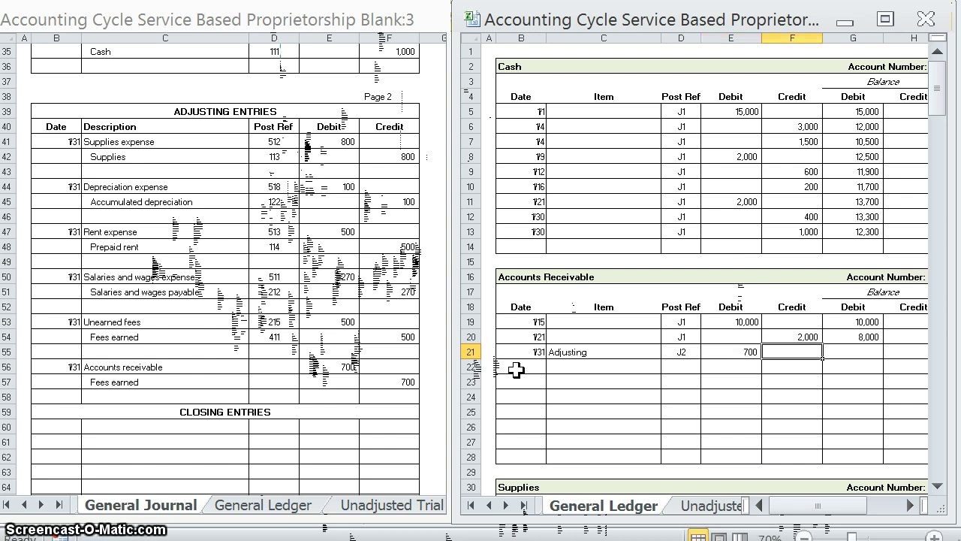
key(Tab)
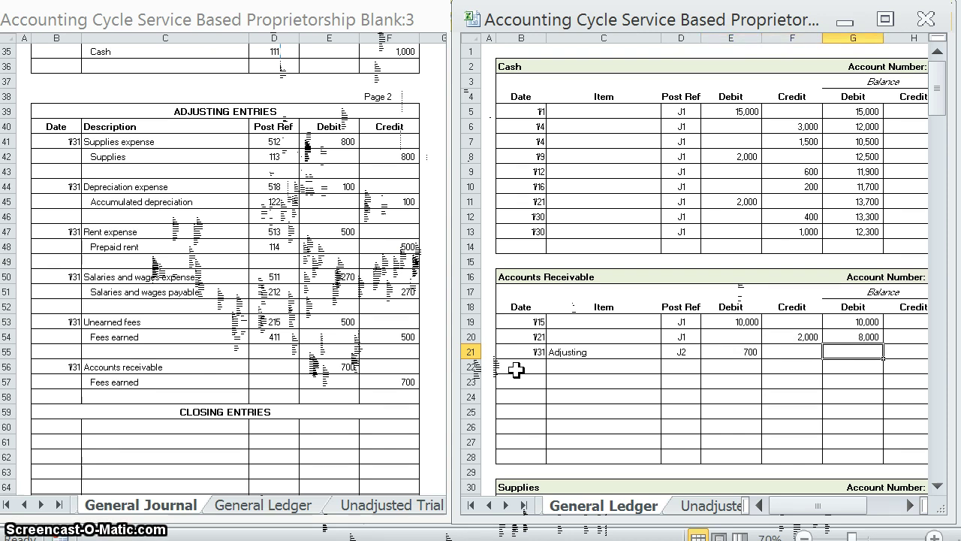
click(516, 369)
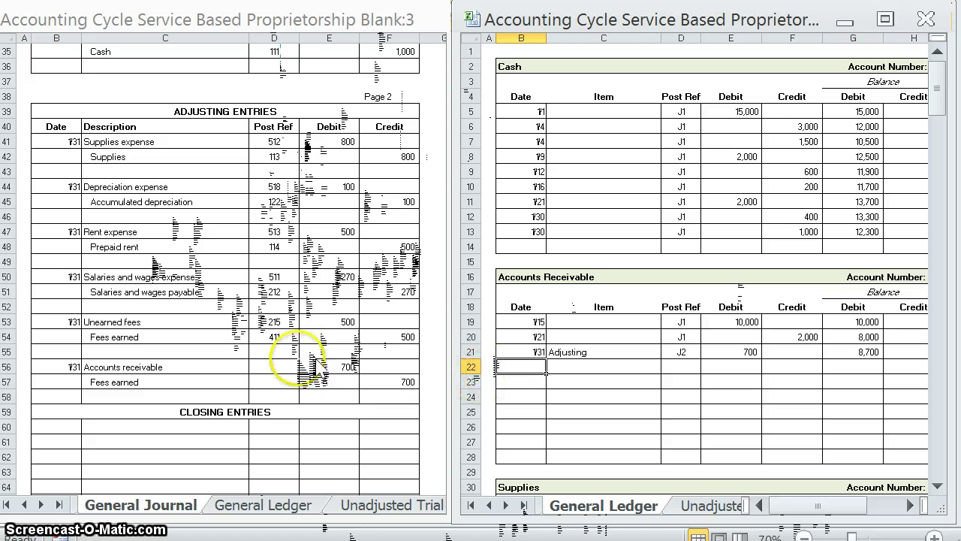
click(275, 367)
Record 112 as the journal post reference for Accounts Receivable.
text(112)
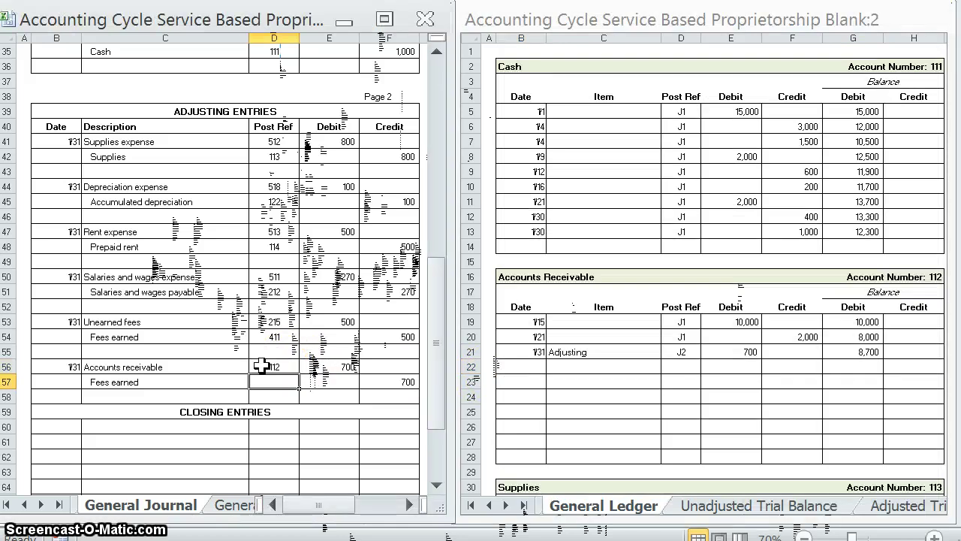
click(655, 278)
scroll(682, 298, down, 9)
scroll(682, 298, down, 15)
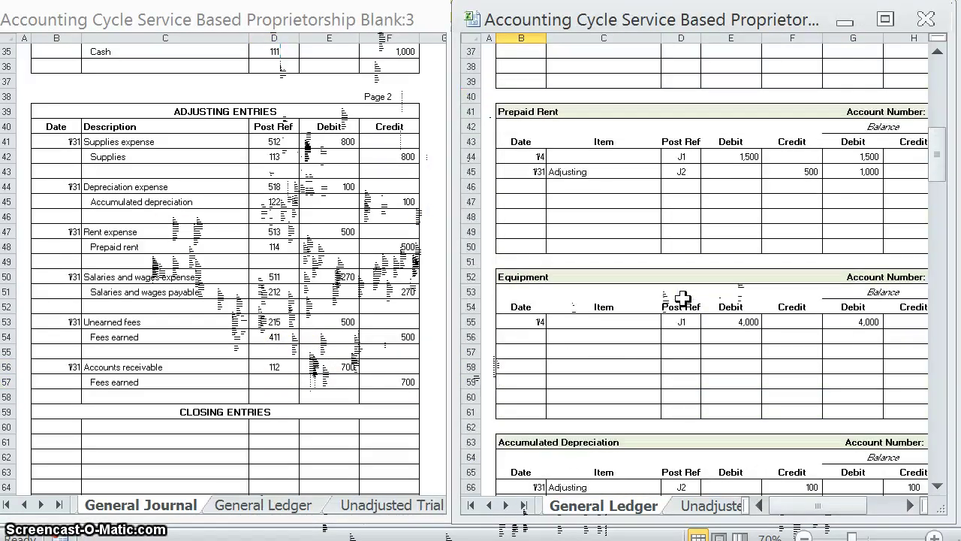
scroll(678, 298, down, 18)
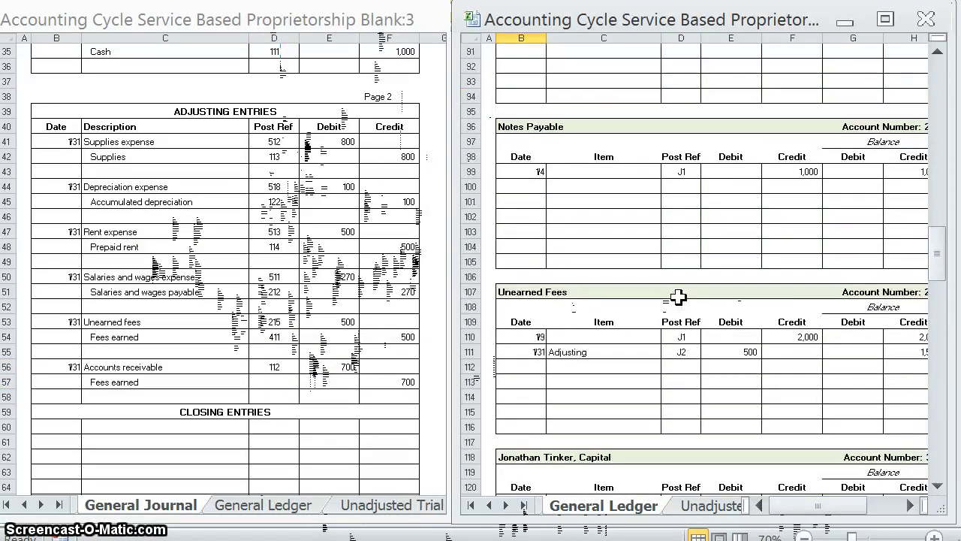
scroll(678, 293, down, 3)
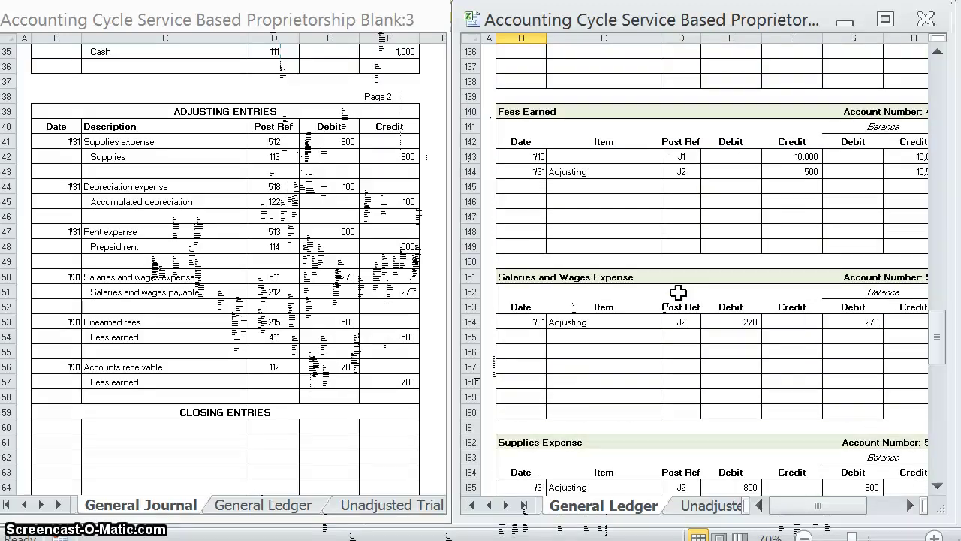
Start a 1/31 Adjusting J2 line under Fees Earned in row 145.
click(521, 187)
text(1/31)
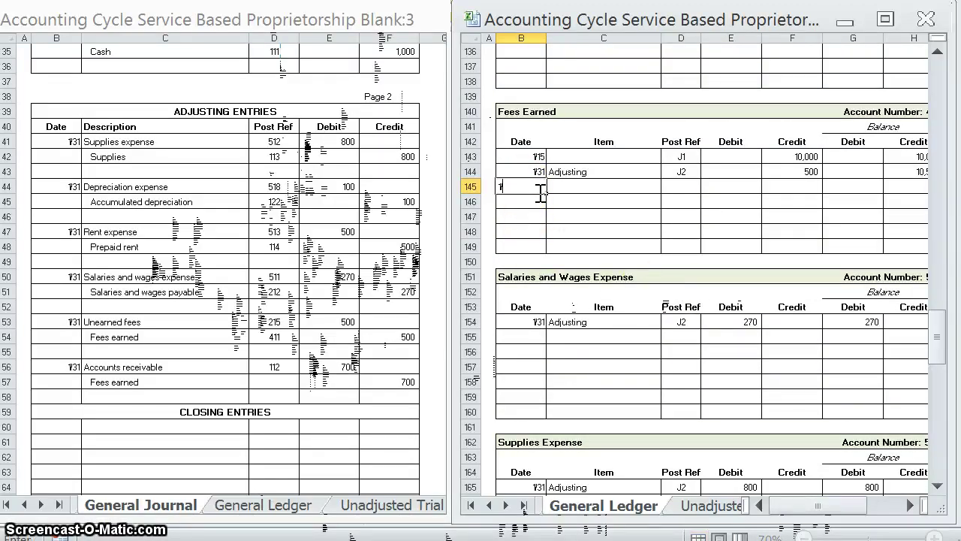
key(Tab)
text(Adjus)
key(Tab)
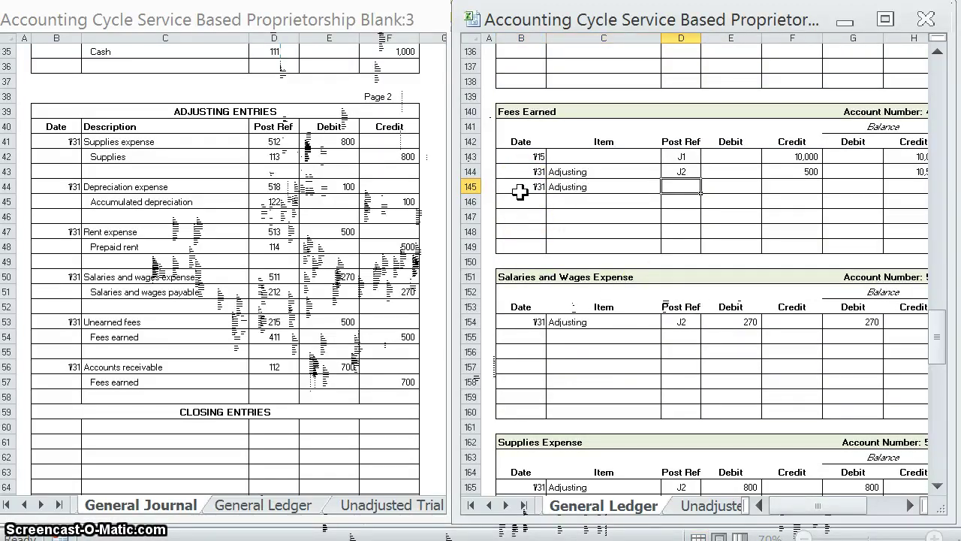
text(J2)
key(Tab)
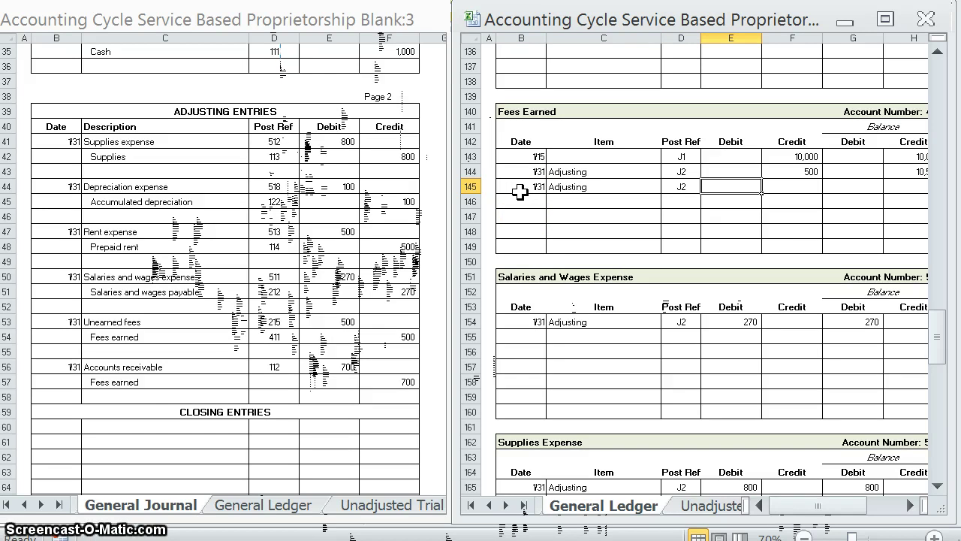
Enter the 700 credit and the 11,200 Fees Earned balance.
key(Tab)
text(700)
key(Tab)
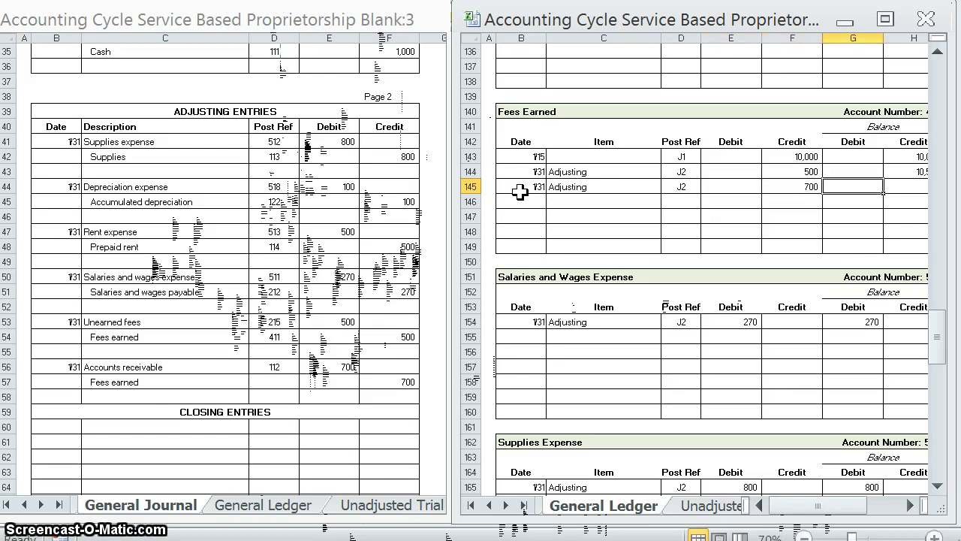
key(Tab)
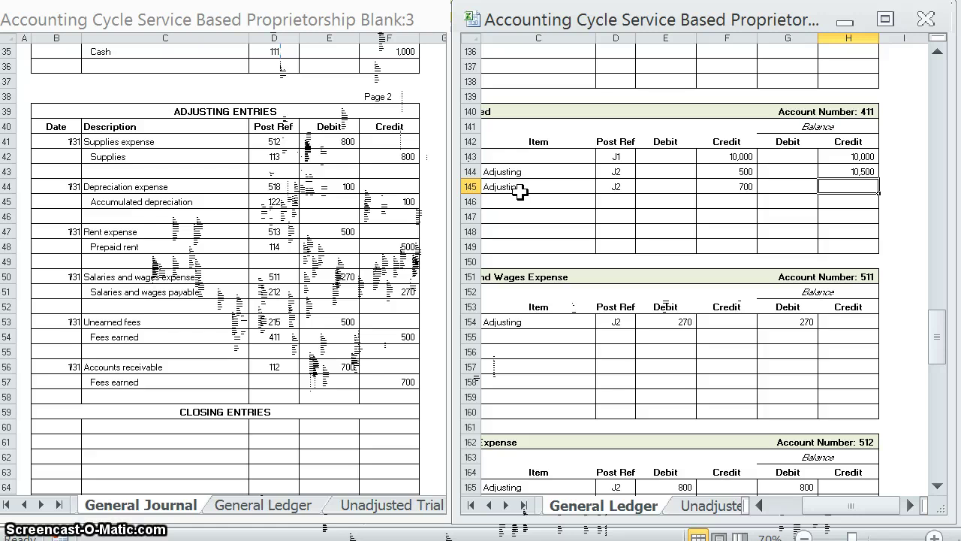
text(11,)
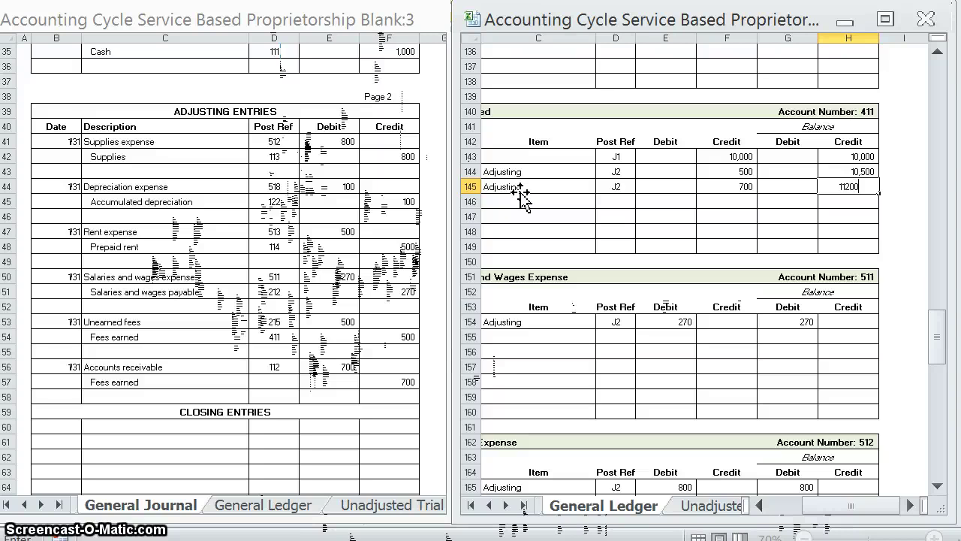
text(200)
click(523, 199)
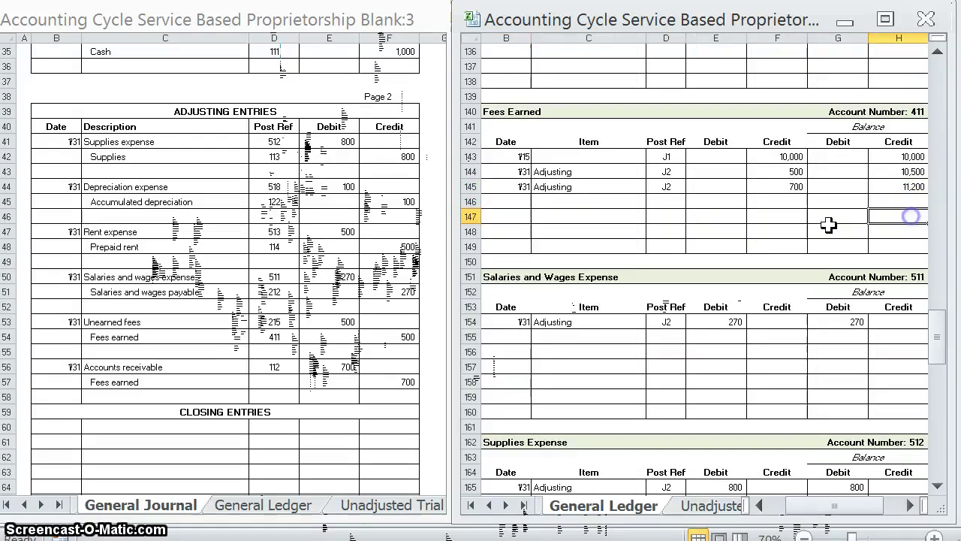
Record 411 in journal cell D57 for Fees earned.
click(278, 382)
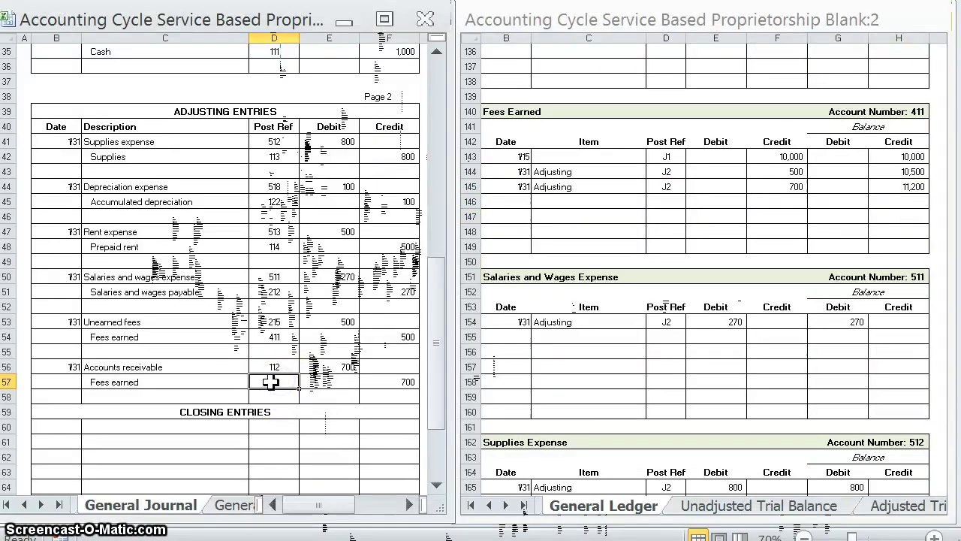
text(411)
key(Return)
click(475, 417)
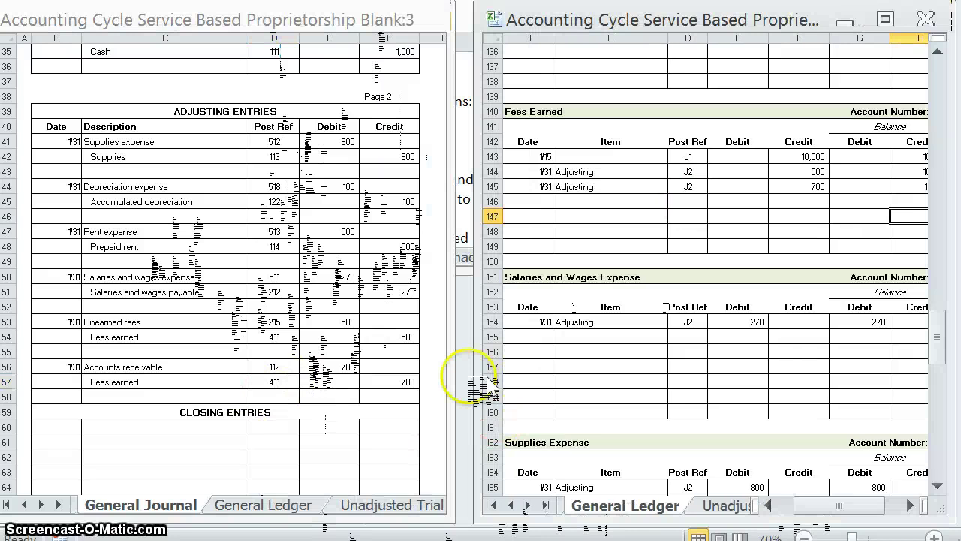
drag(478, 386, 456, 383)
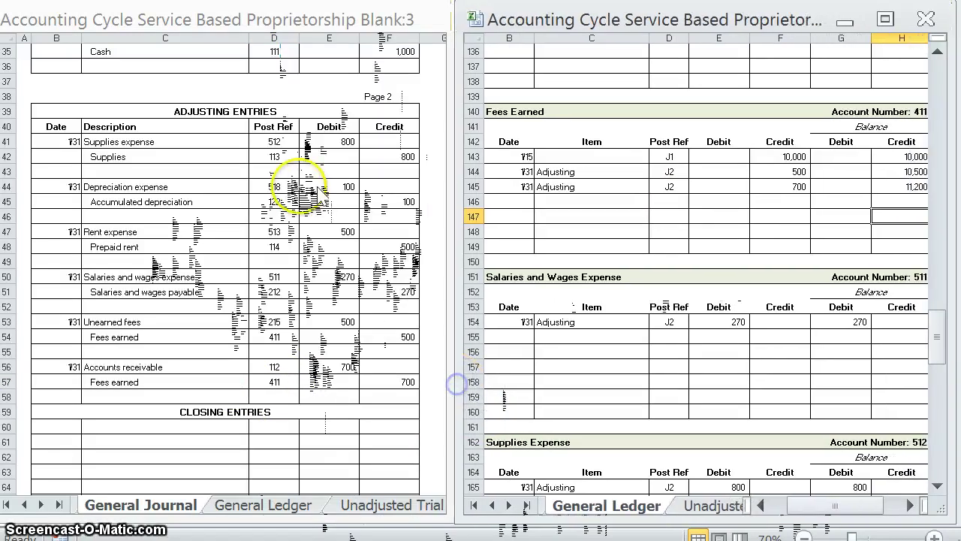
click(586, 337)
scroll(714, 284, up, 3)
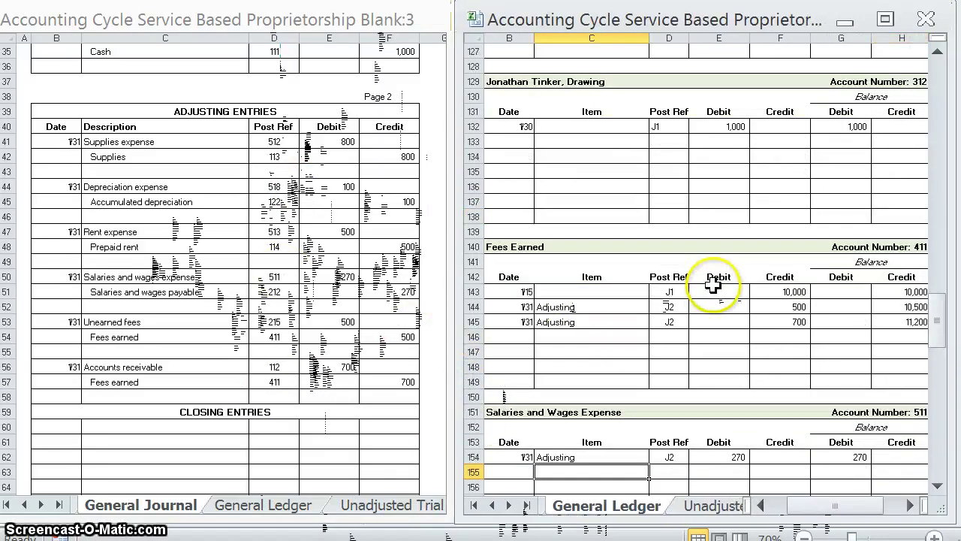
scroll(714, 284, up, 12)
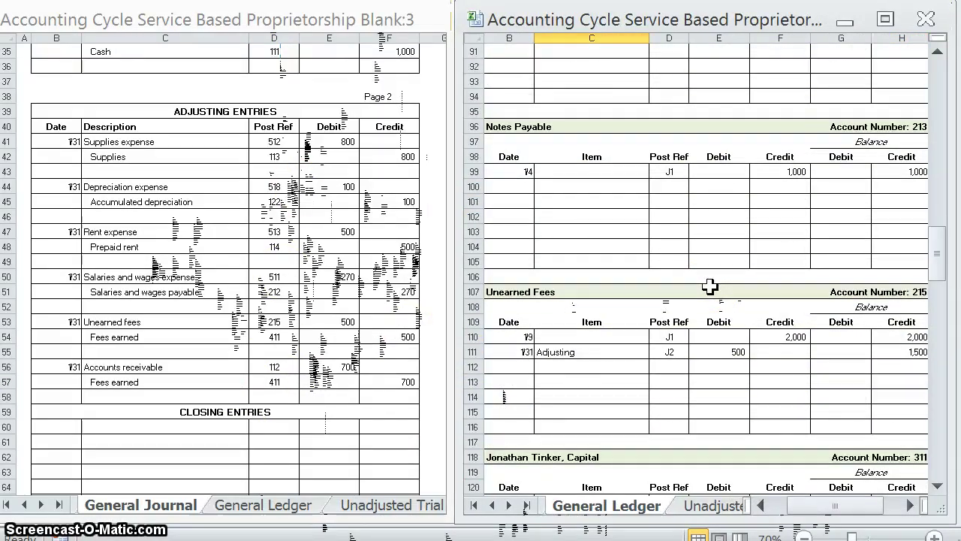
scroll(710, 286, up, 9)
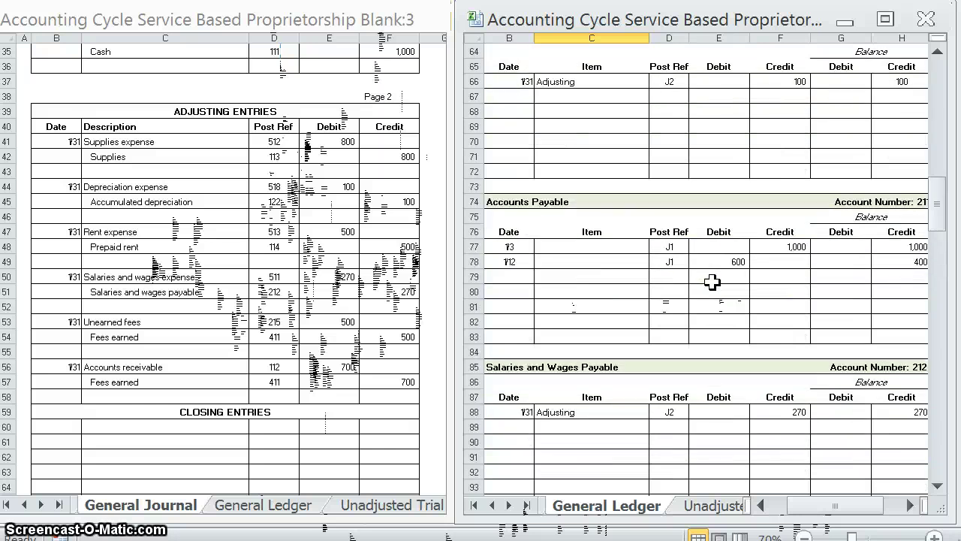
scroll(712, 282, up, 6)
scroll(710, 282, up, 3)
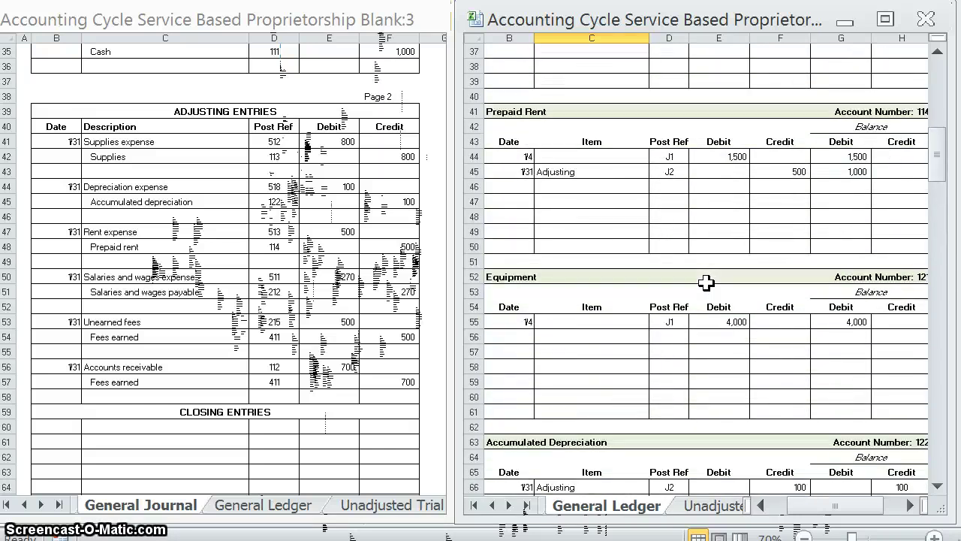
scroll(706, 282, up, 12)
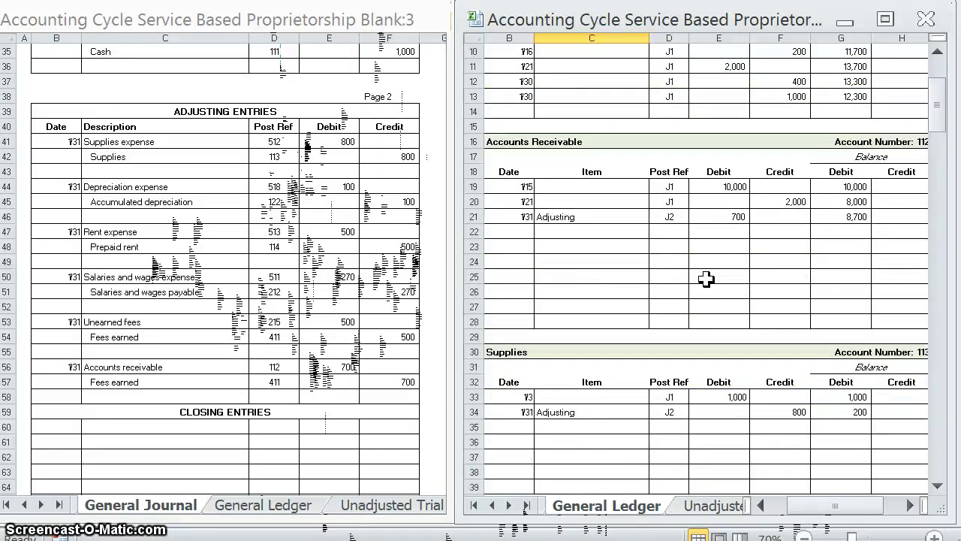
scroll(706, 279, down, 20)
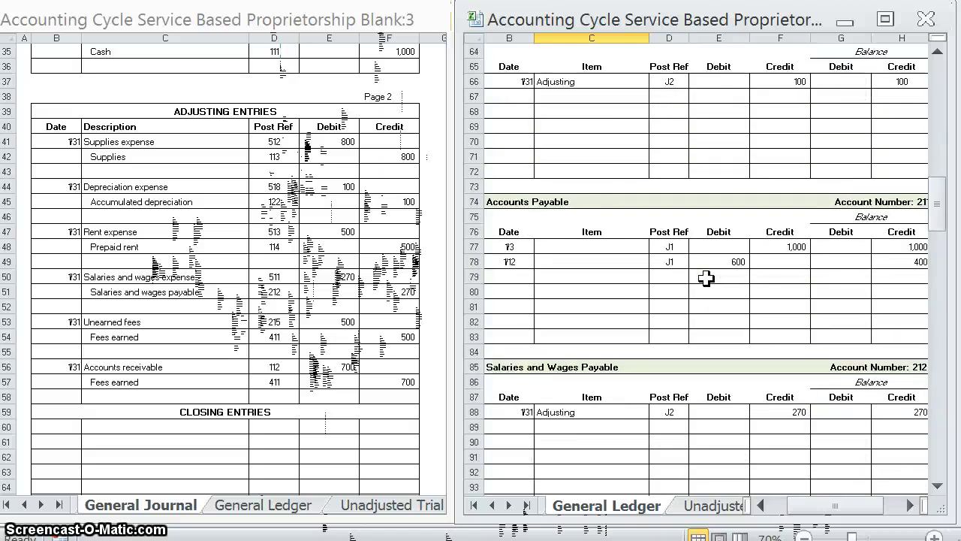
scroll(706, 279, down, 9)
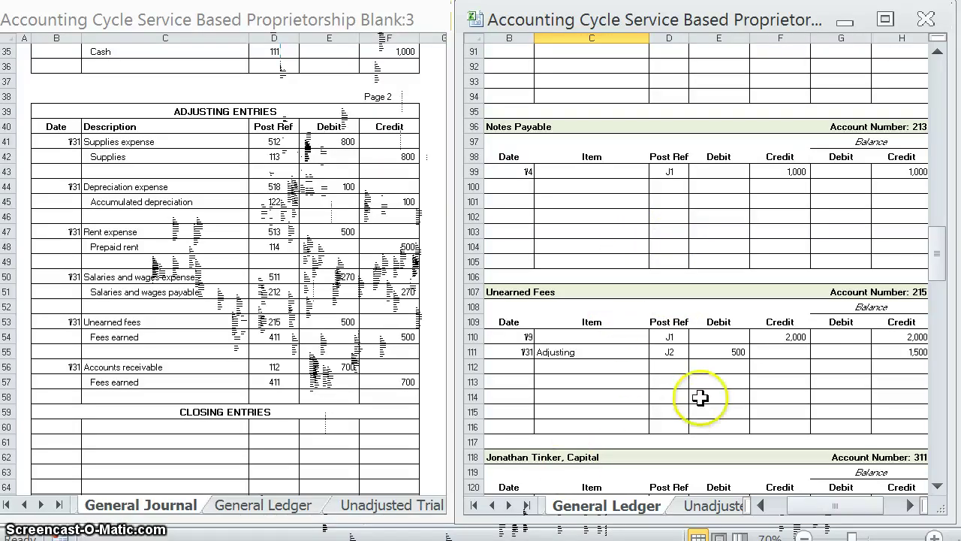
scroll(700, 398, down, 20)
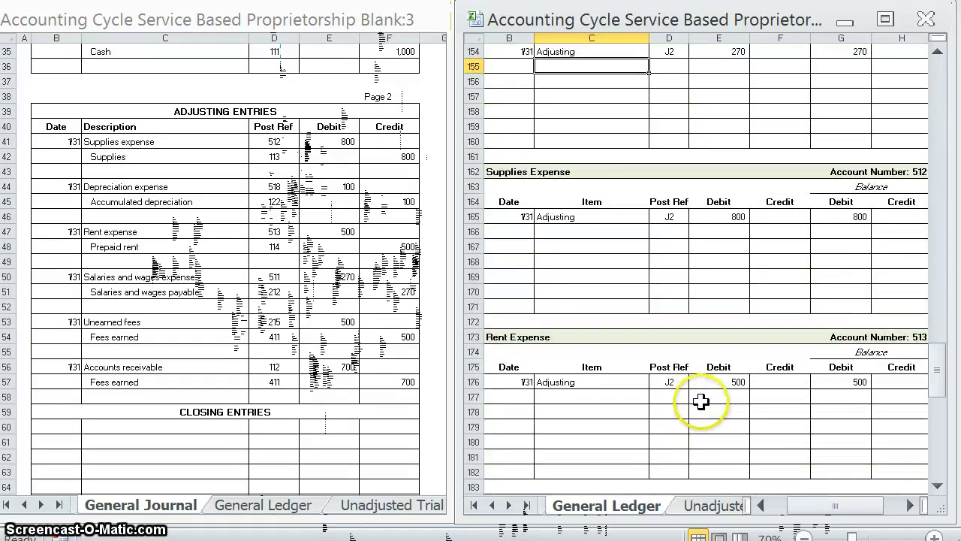